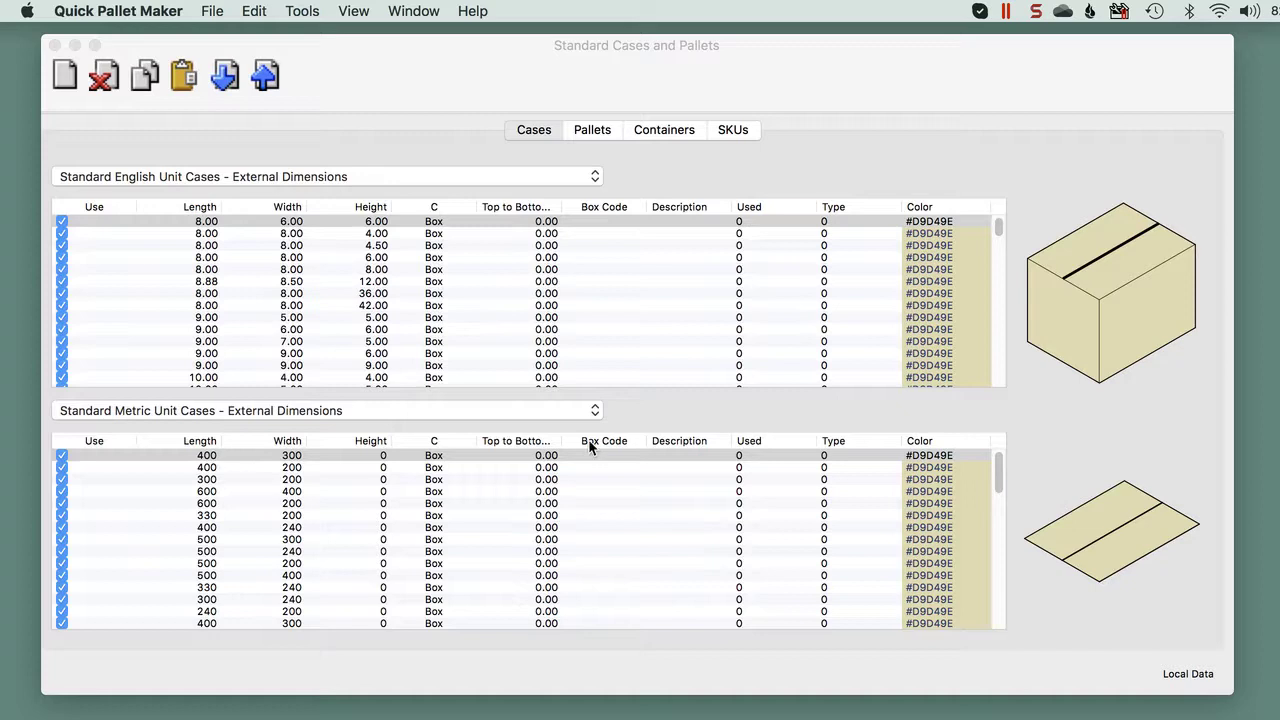
Step: Start a new Box on Pallet data sheet, Untitled 3, and reposition its Input Data window
{"action": "left_click", "coordinate": [431, 57]}
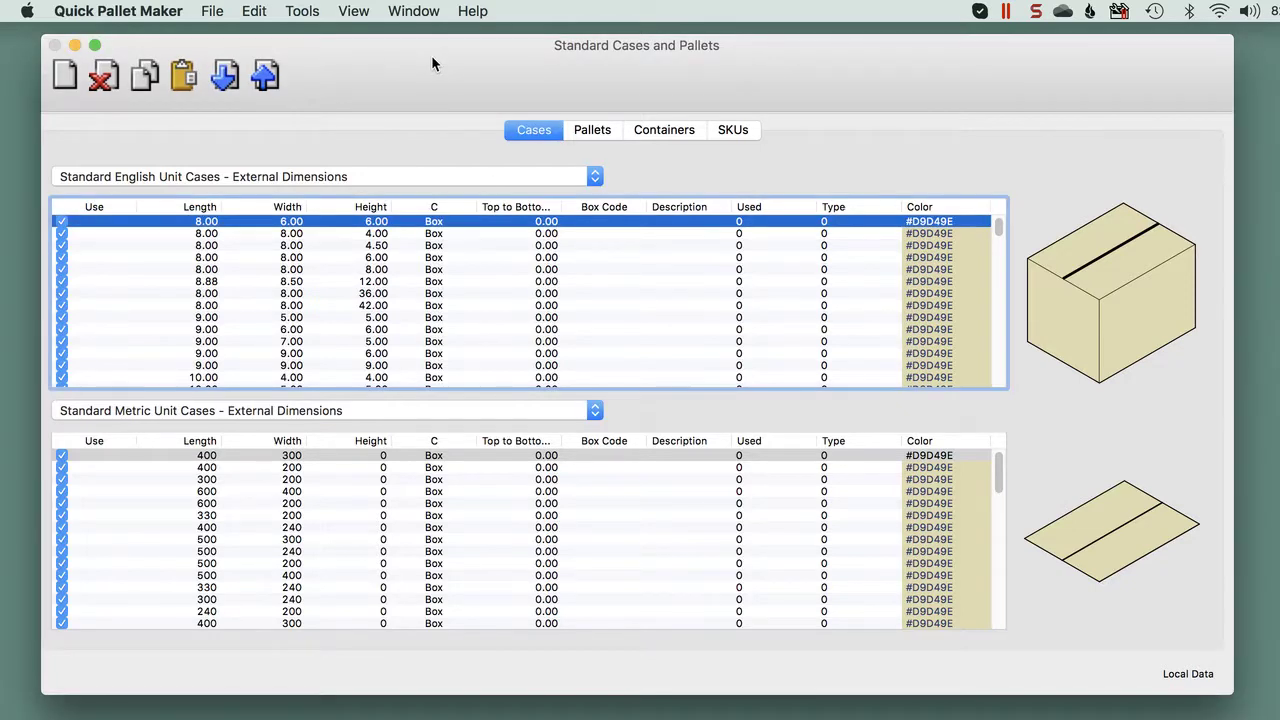
{"action": "left_click", "coordinate": [211, 11]}
{"action": "mouse_move", "coordinate": [218, 35]}
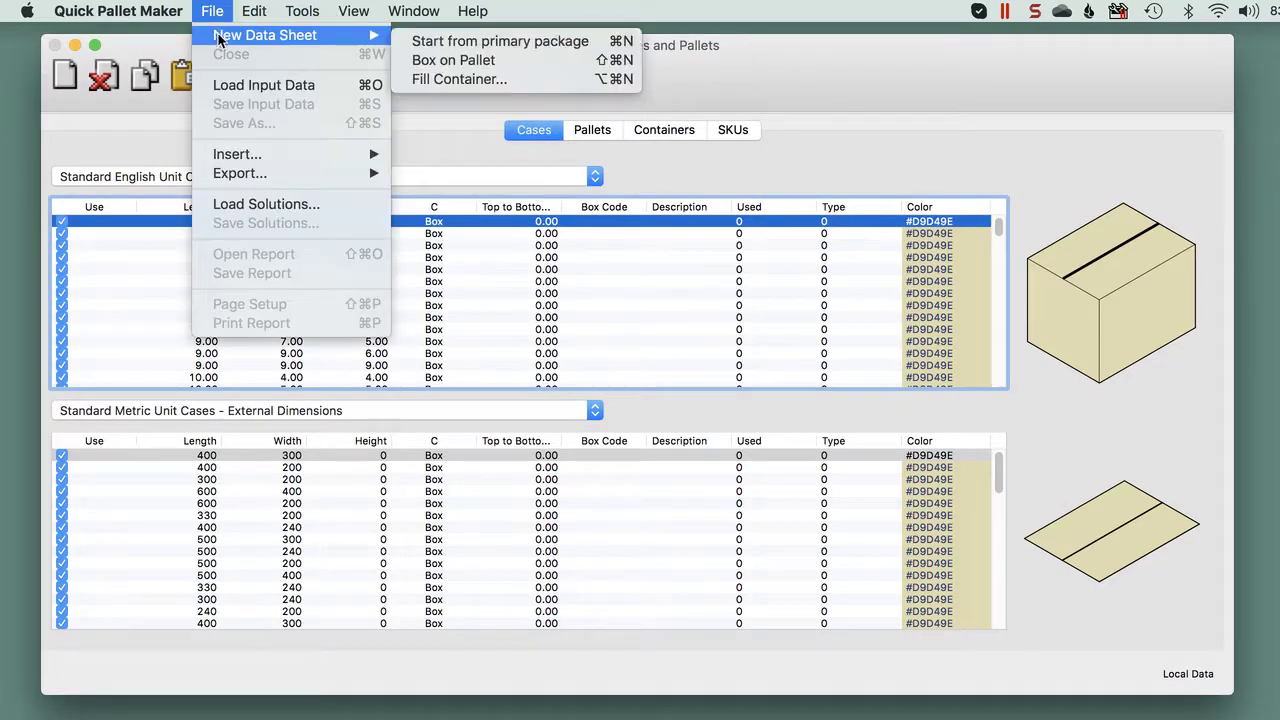
{"action": "left_click", "coordinate": [449, 63]}
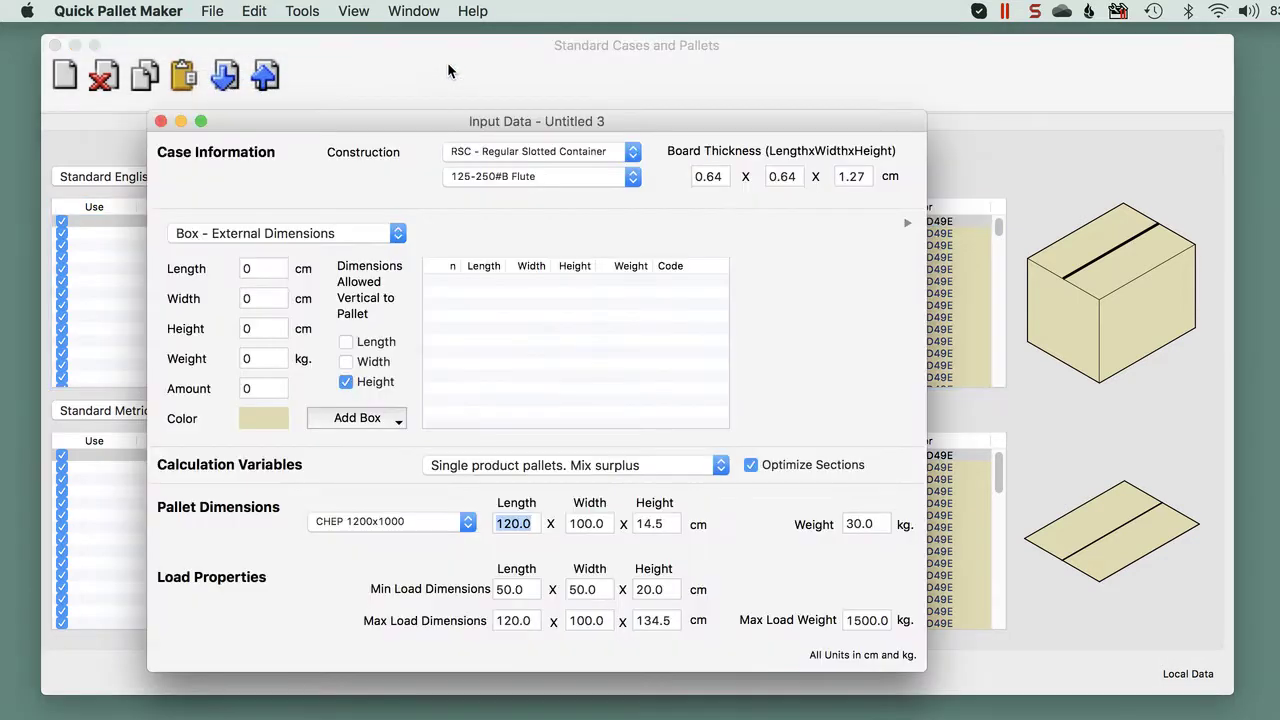
{"action": "left_click_drag", "start_coordinate": [503, 120], "coordinate": [571, 54]}
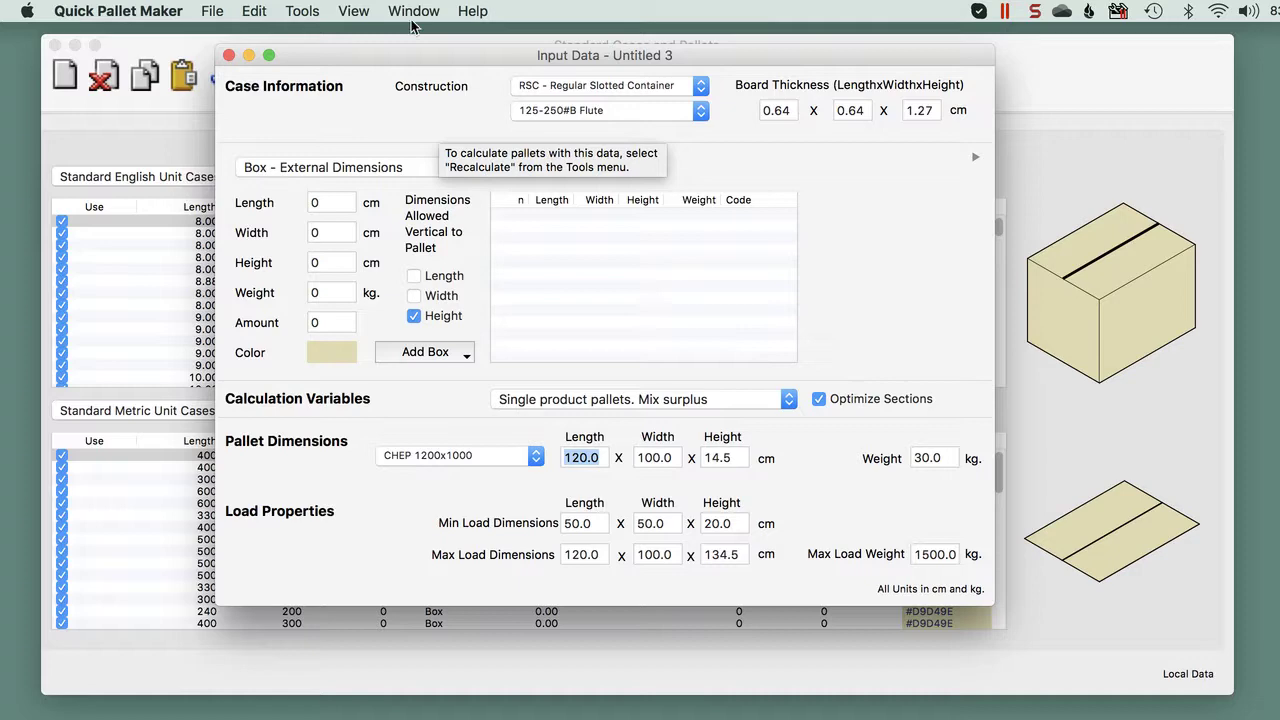
{"action": "left_click", "coordinate": [304, 11]}
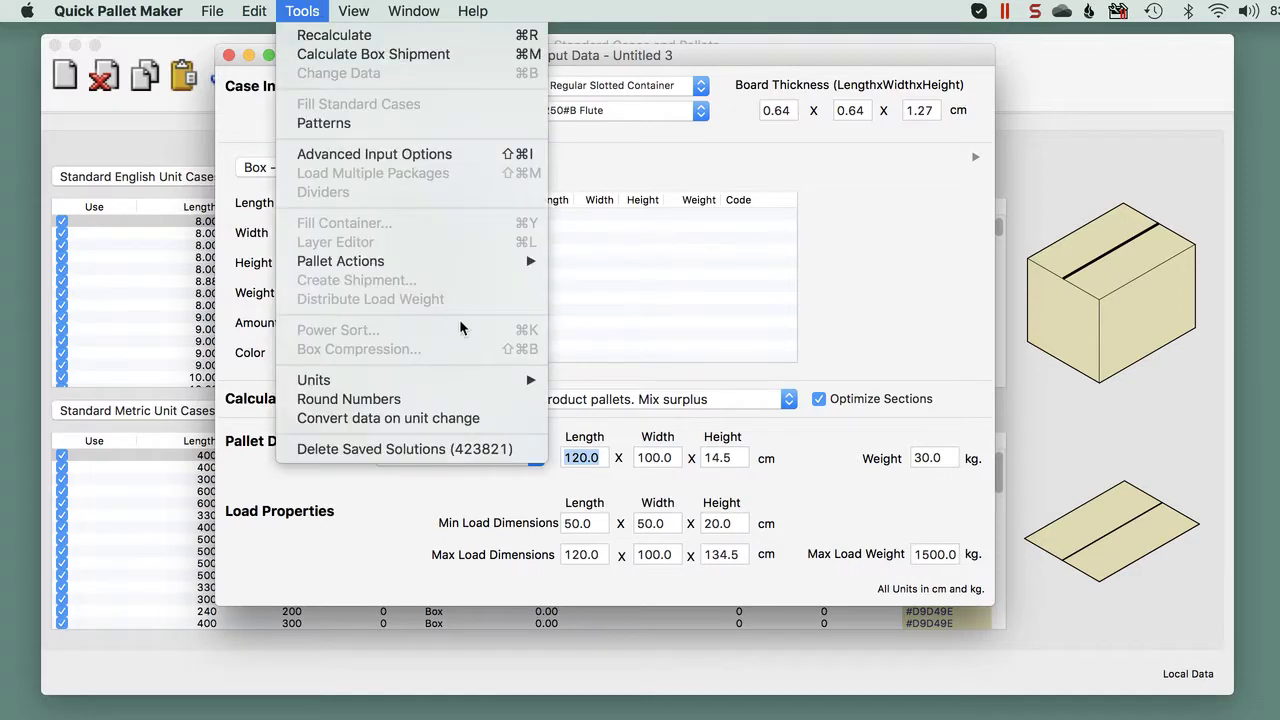
Step: Switch units to in/lbs and choose the CHEP Pallet 48inx40in pallet
{"action": "mouse_move", "coordinate": [486, 378]}
{"action": "left_click", "coordinate": [587, 400]}
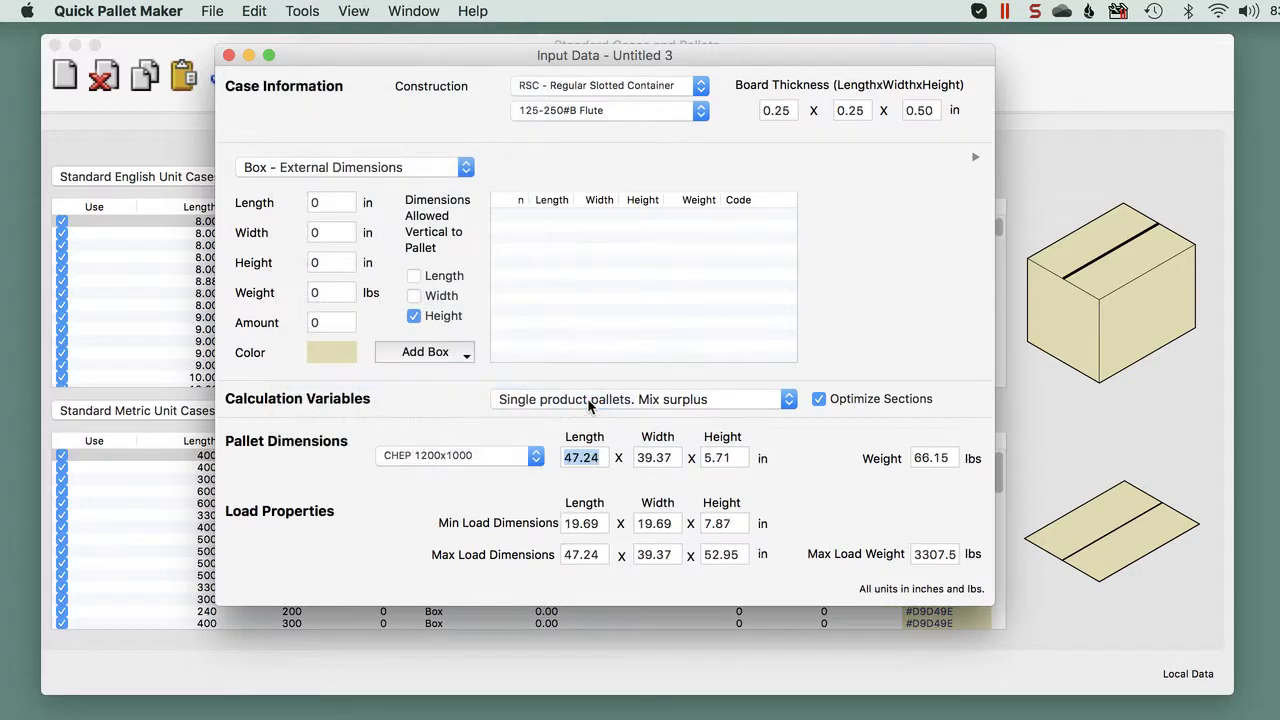
{"action": "left_click", "coordinate": [498, 455]}
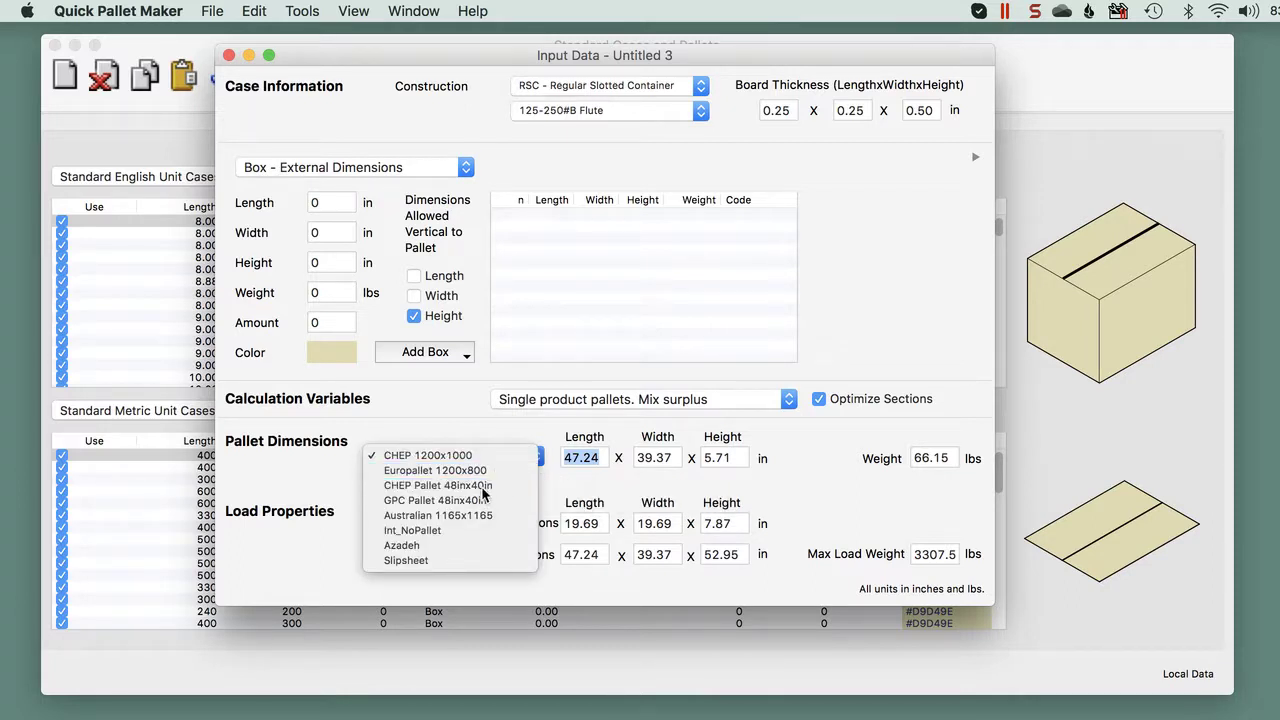
{"action": "left_click", "coordinate": [481, 486]}
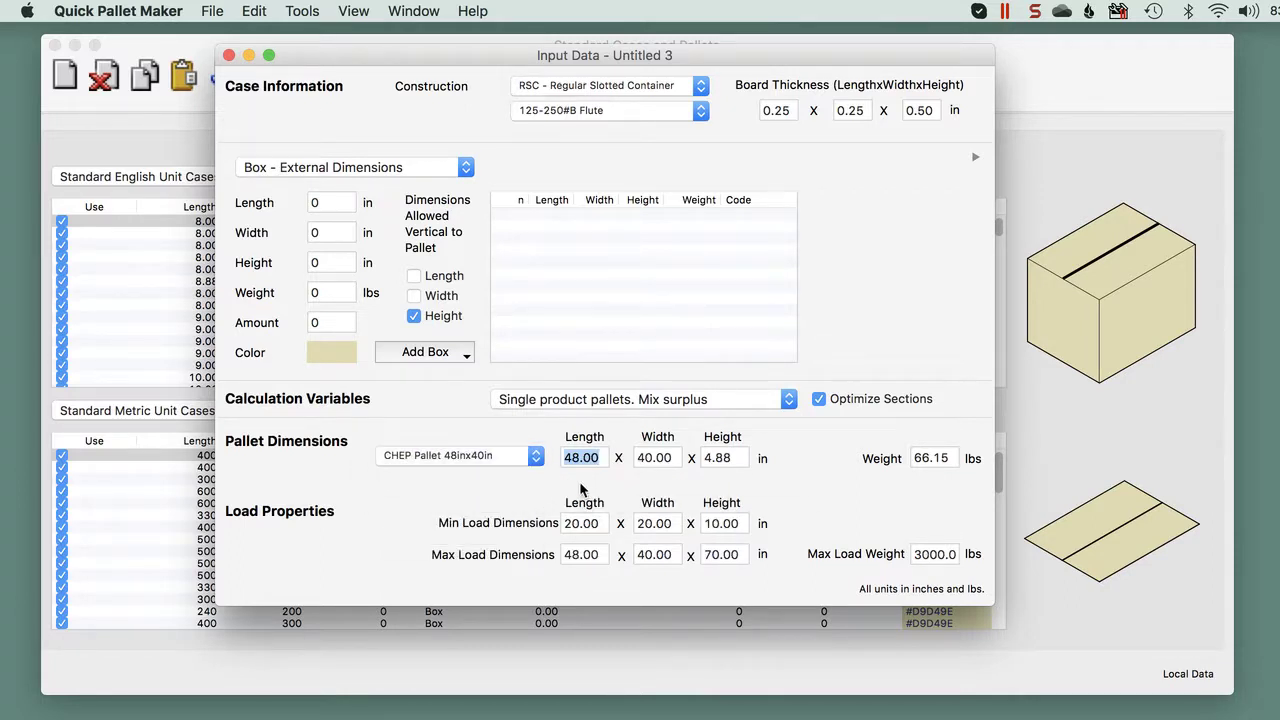
Step: Set Max Load Length to 49.00 in and Max Load Height to 57.00 in
{"action": "left_click", "coordinate": [585, 554]}
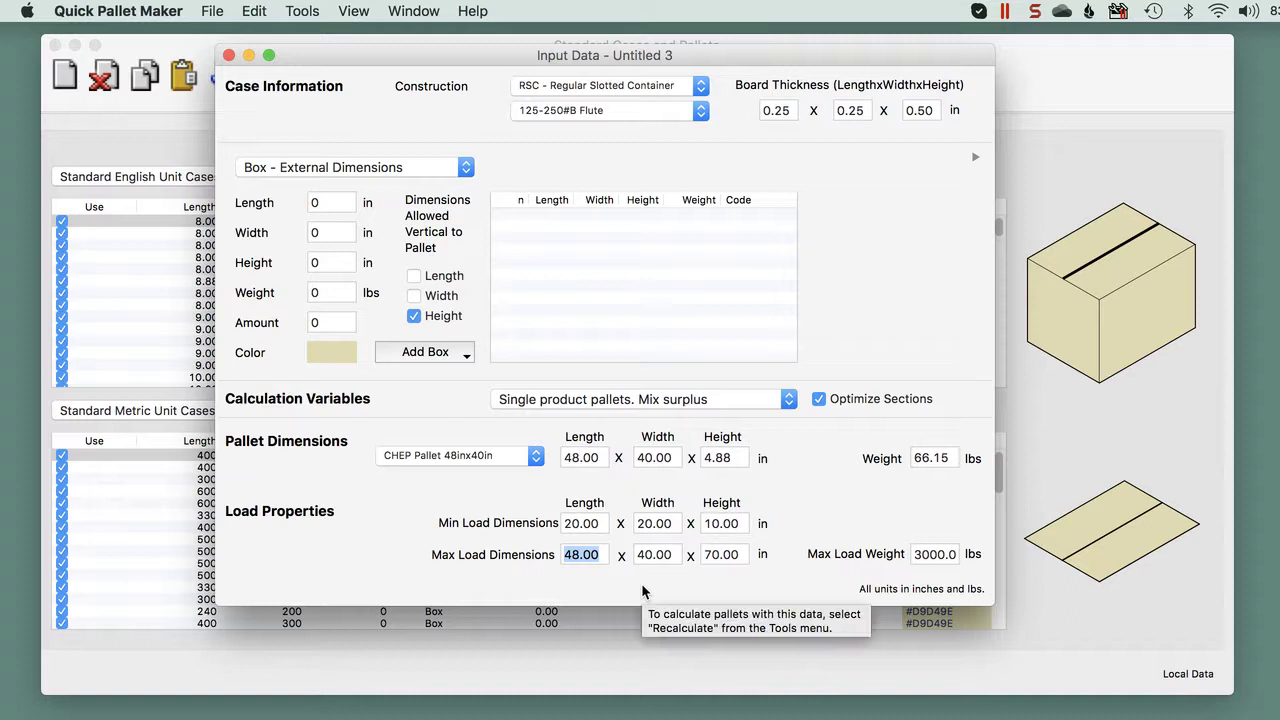
{"action": "type", "text": "49.00"}
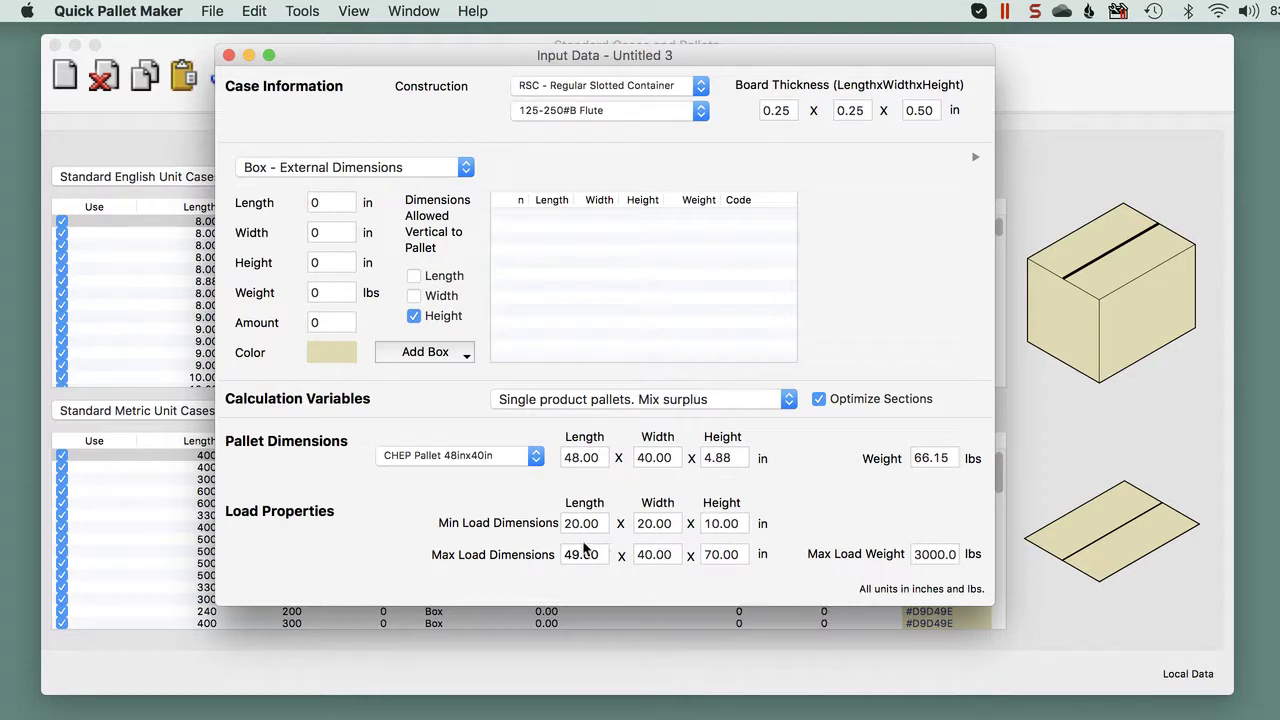
{"action": "left_click", "coordinate": [714, 560]}
{"action": "type", "text": "57.00"}
Step: Enter box length 12.75, width 9.75, height 12.62 in and weight 35 lbs
{"action": "left_click", "coordinate": [337, 201]}
{"action": "key", "text": "BackSpace"}
{"action": "type", "text": "12.75"}
{"action": "key", "text": "Tab"}
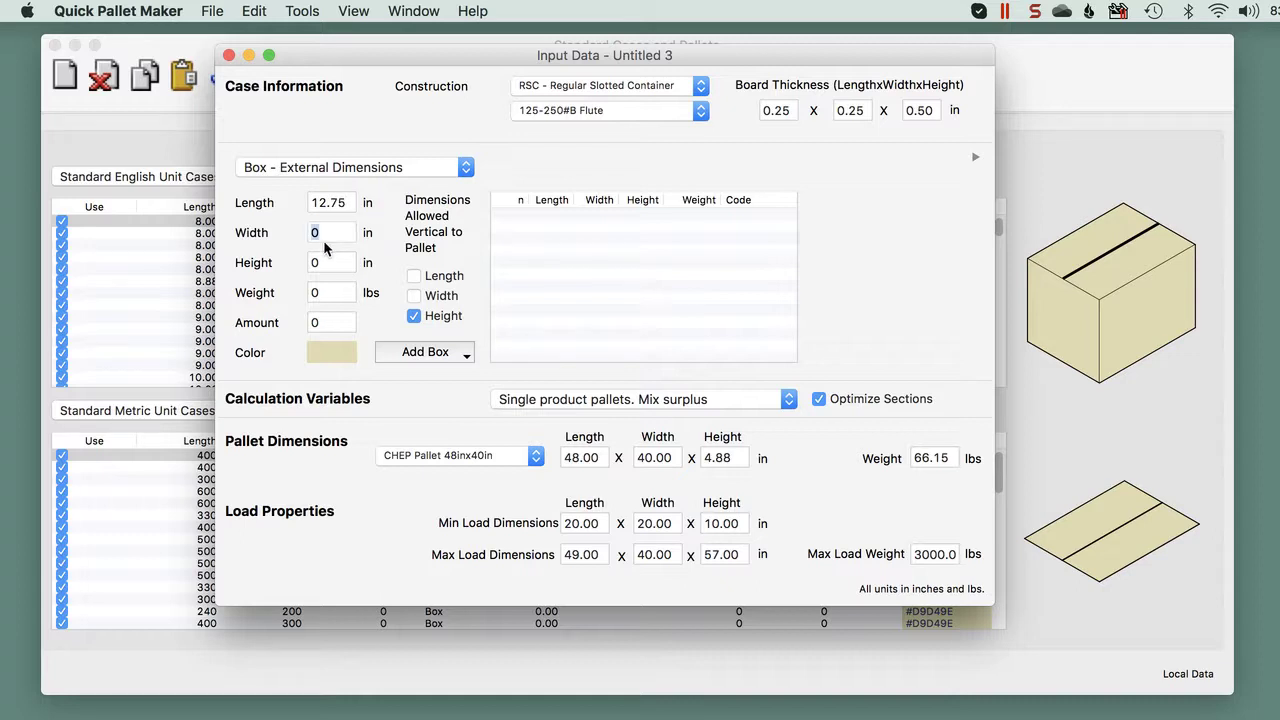
{"action": "type", "text": "9.75"}
{"action": "key", "text": "Tab"}
{"action": "key", "text": "BackSpace"}
{"action": "type", "text": "12.62"}
{"action": "left_click", "coordinate": [330, 293]}
{"action": "key", "text": "BackSpace"}
{"action": "type", "text": "35"}
Step: Add the box to the case list as Box1
{"action": "left_click", "coordinate": [423, 360]}
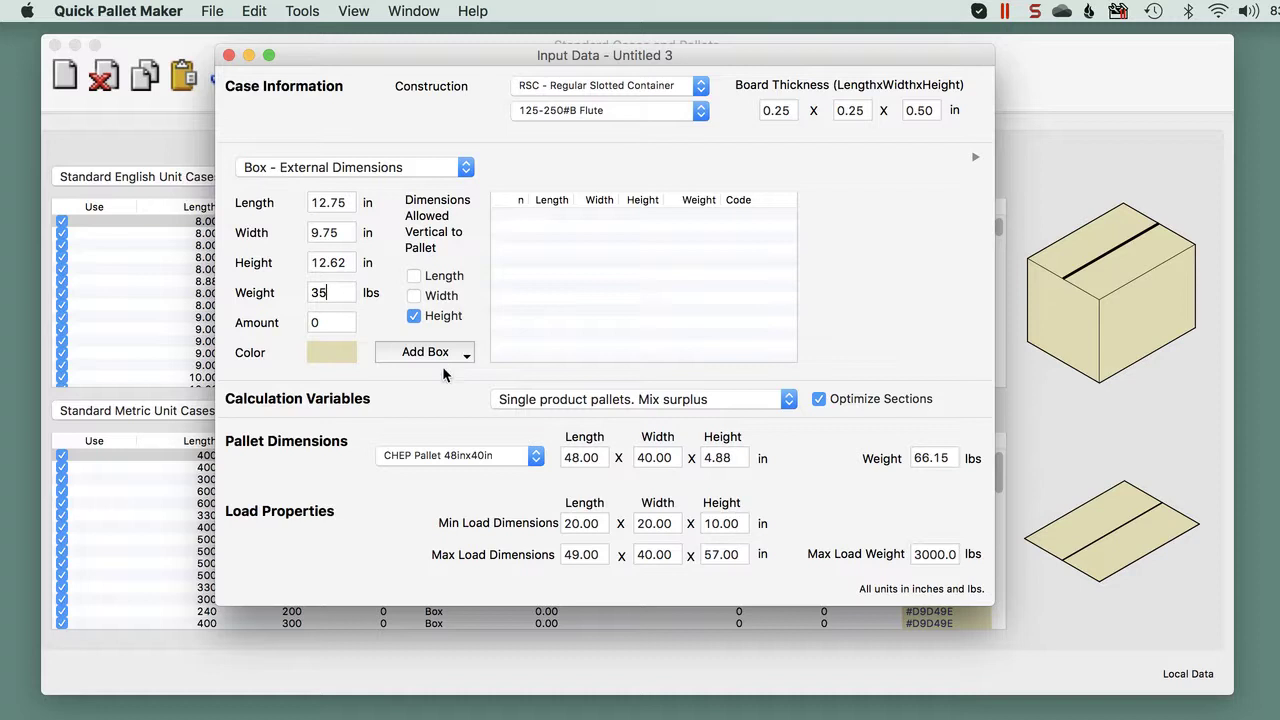
{"action": "left_click", "coordinate": [445, 355]}
{"action": "left_click", "coordinate": [451, 379]}
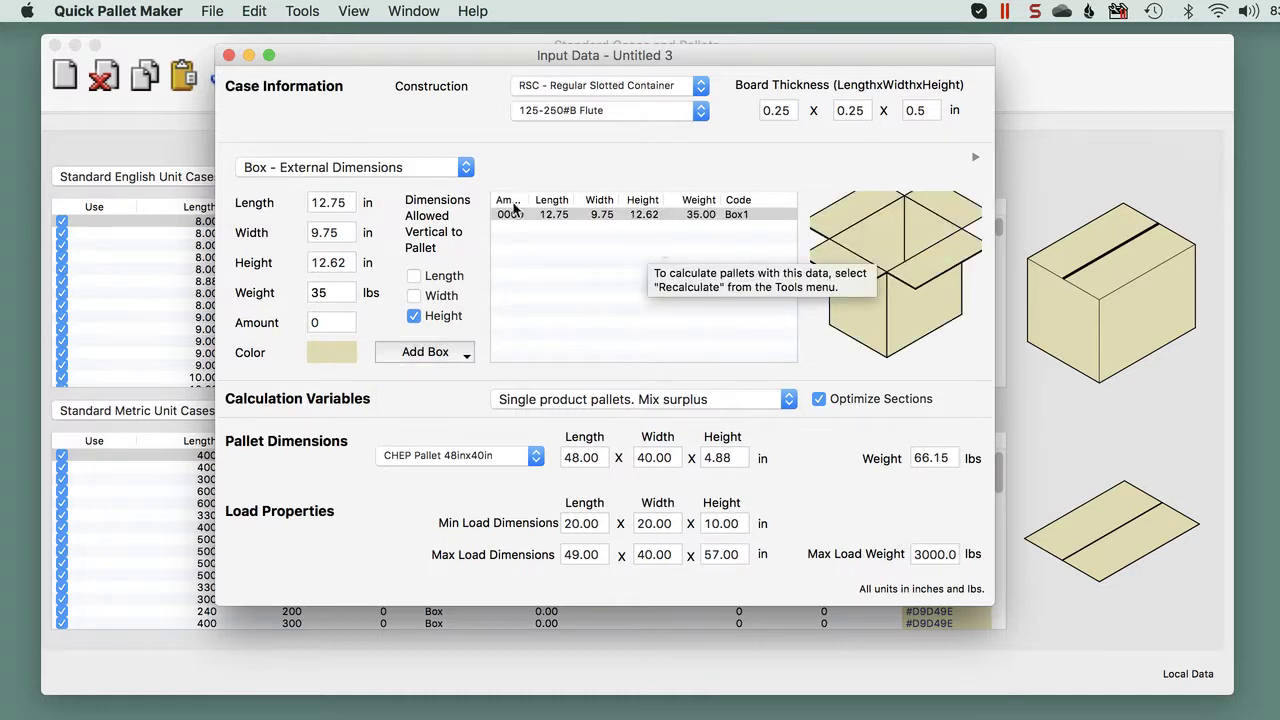
Step: Recalculate the pallet solutions for Box1, yielding 3 feasible loads
{"action": "left_click", "coordinate": [262, 10]}
{"action": "mouse_move", "coordinate": [300, 10]}
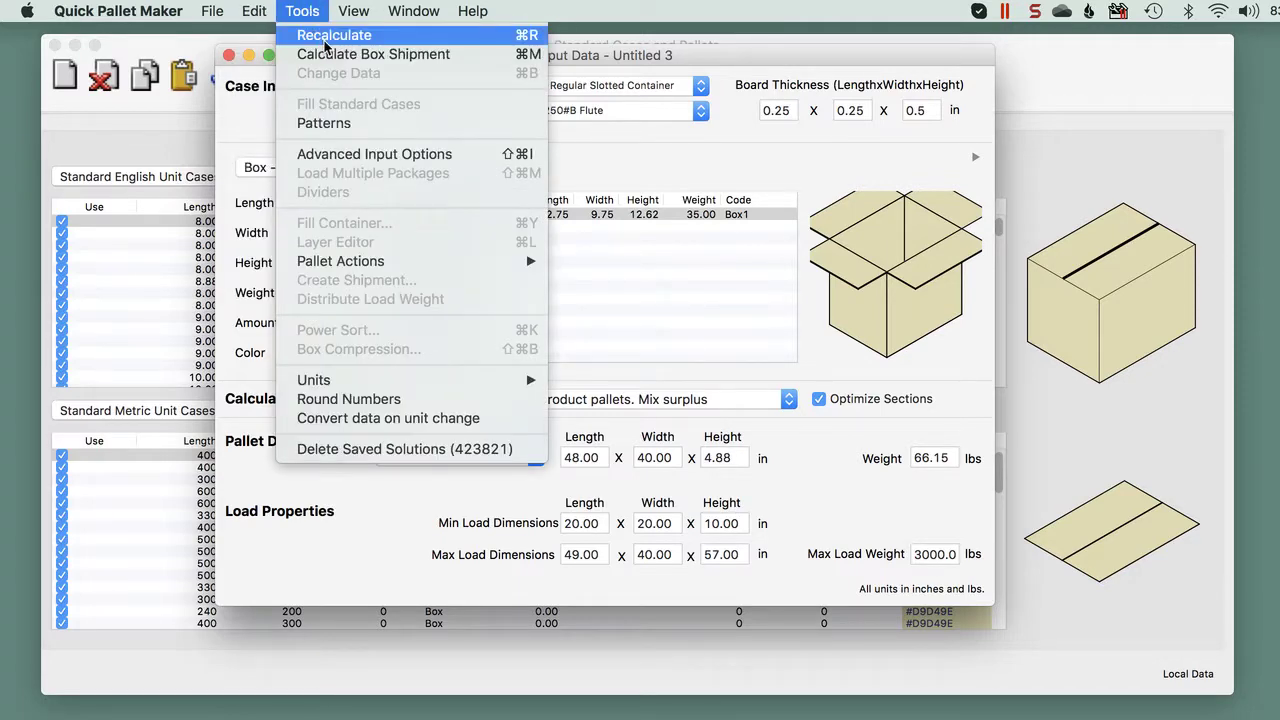
{"action": "left_click", "coordinate": [324, 40]}
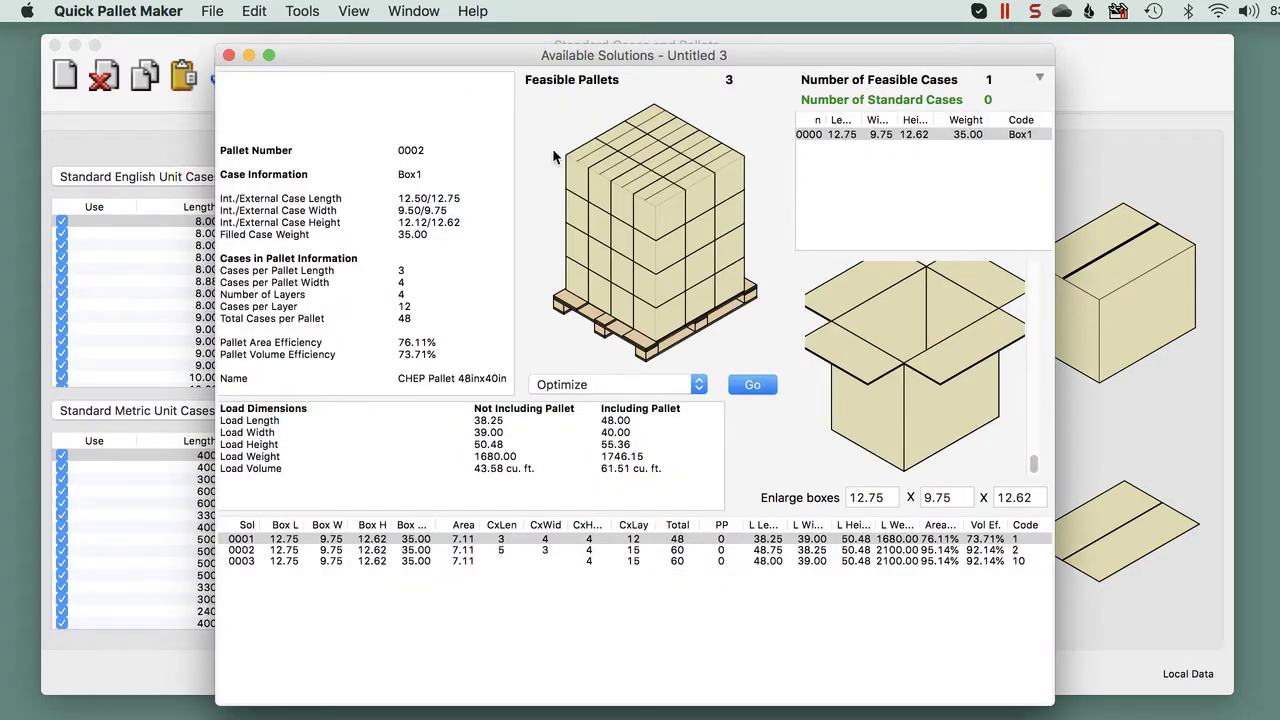
{"action": "left_click_drag", "start_coordinate": [689, 56], "coordinate": [662, 37]}
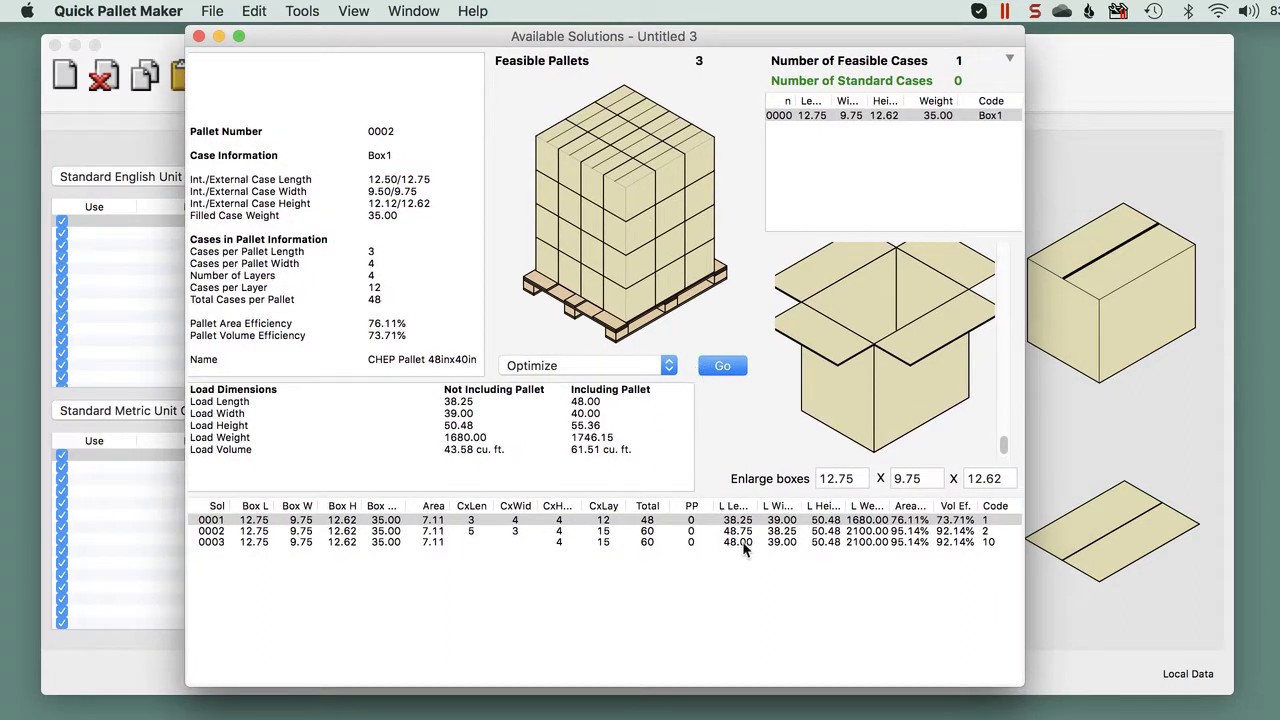
Step: Compare solutions 0001, 0002 and 0003 in the solutions table
{"action": "left_click", "coordinate": [590, 521]}
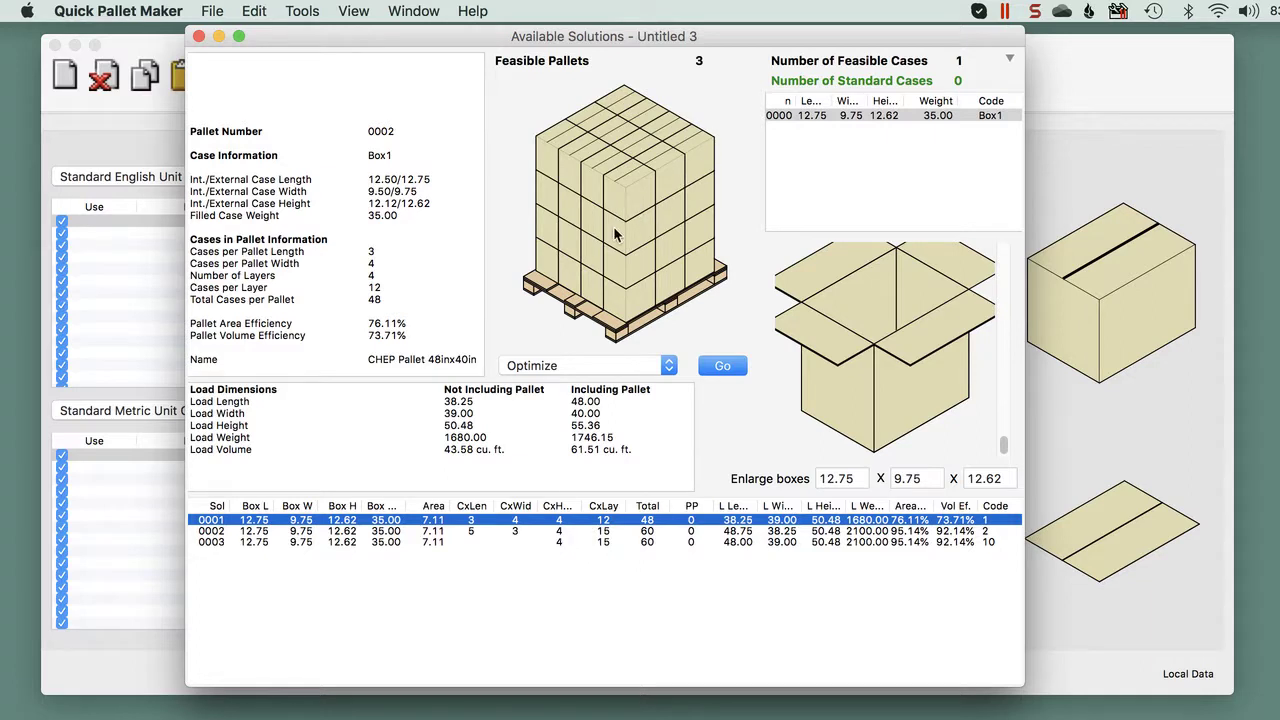
{"action": "left_click", "coordinate": [578, 532]}
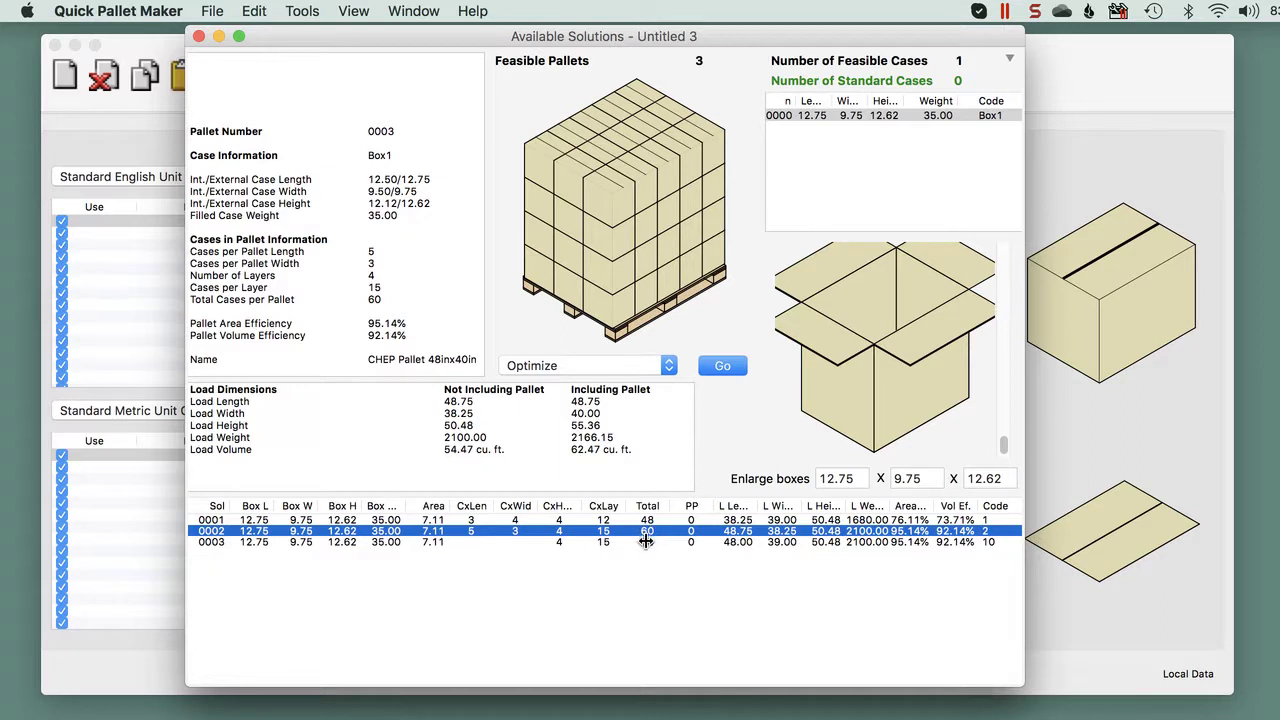
{"action": "mouse_move", "coordinate": [591, 230]}
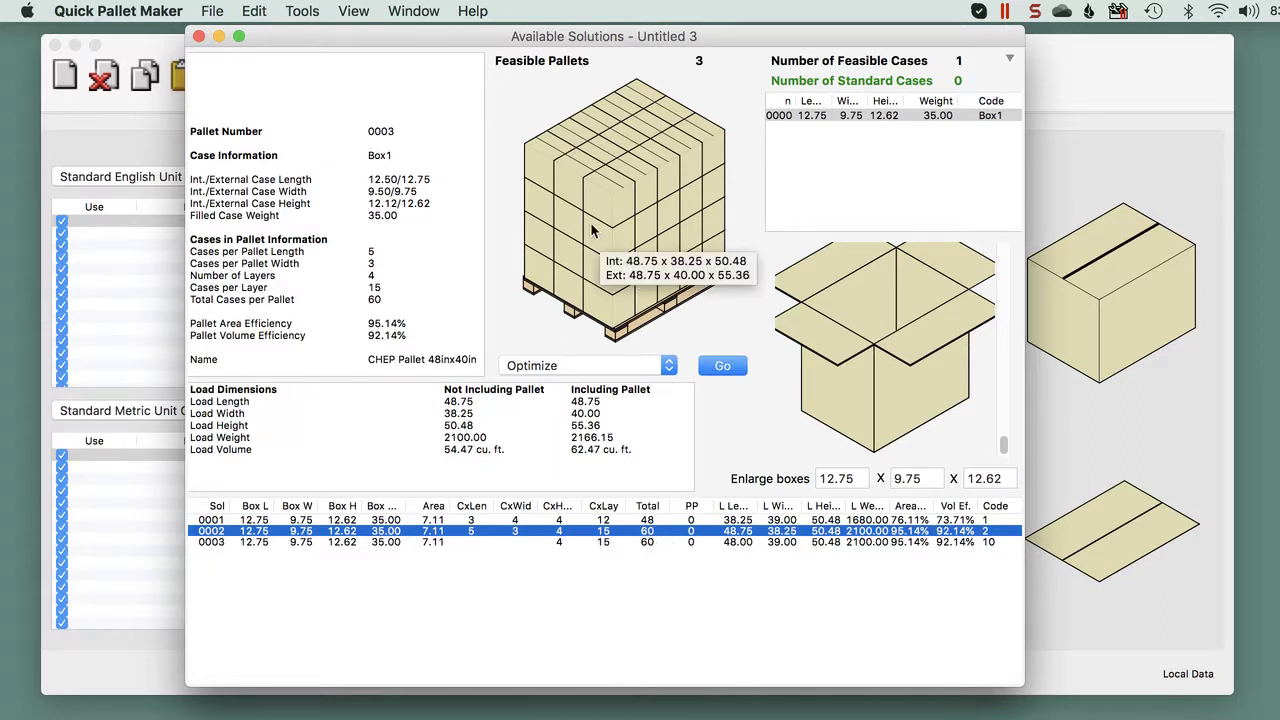
{"action": "left_click", "coordinate": [615, 546]}
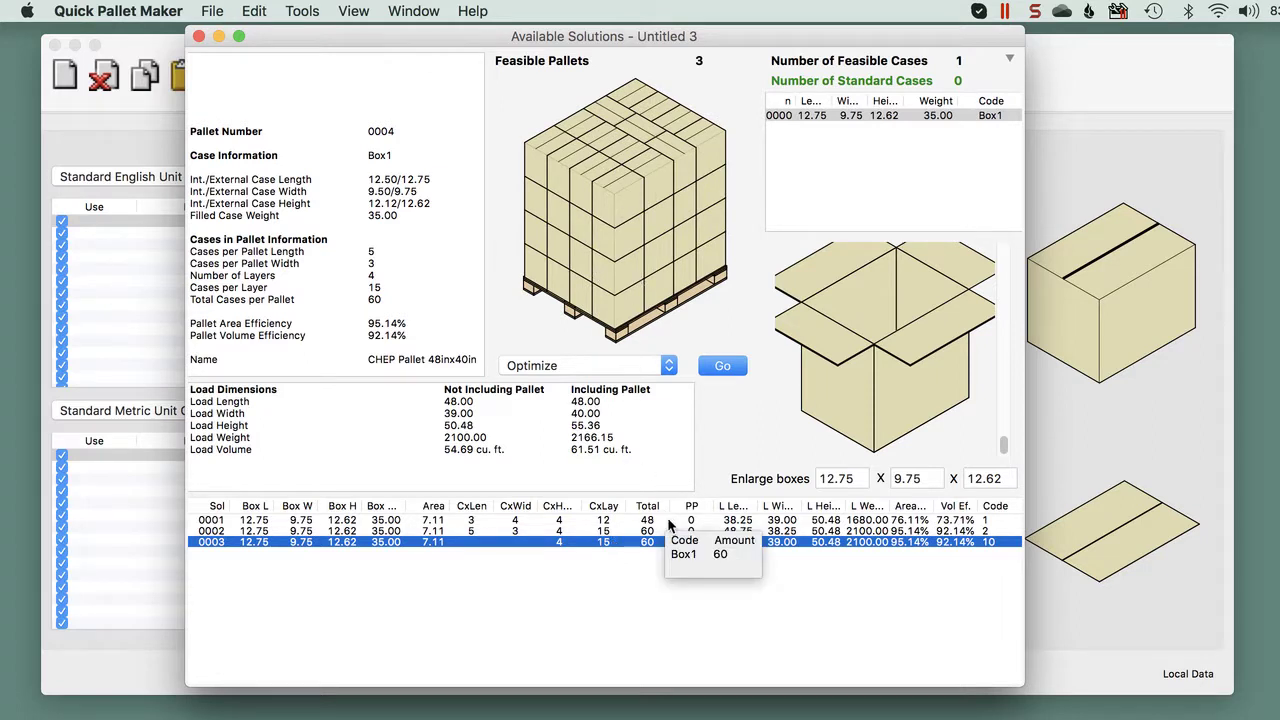
Step: Cycle the pallet picture through side views to the top-down layer layout
{"action": "left_click", "coordinate": [630, 200]}
{"action": "left_click", "coordinate": [630, 200]}
{"action": "left_click", "coordinate": [630, 200]}
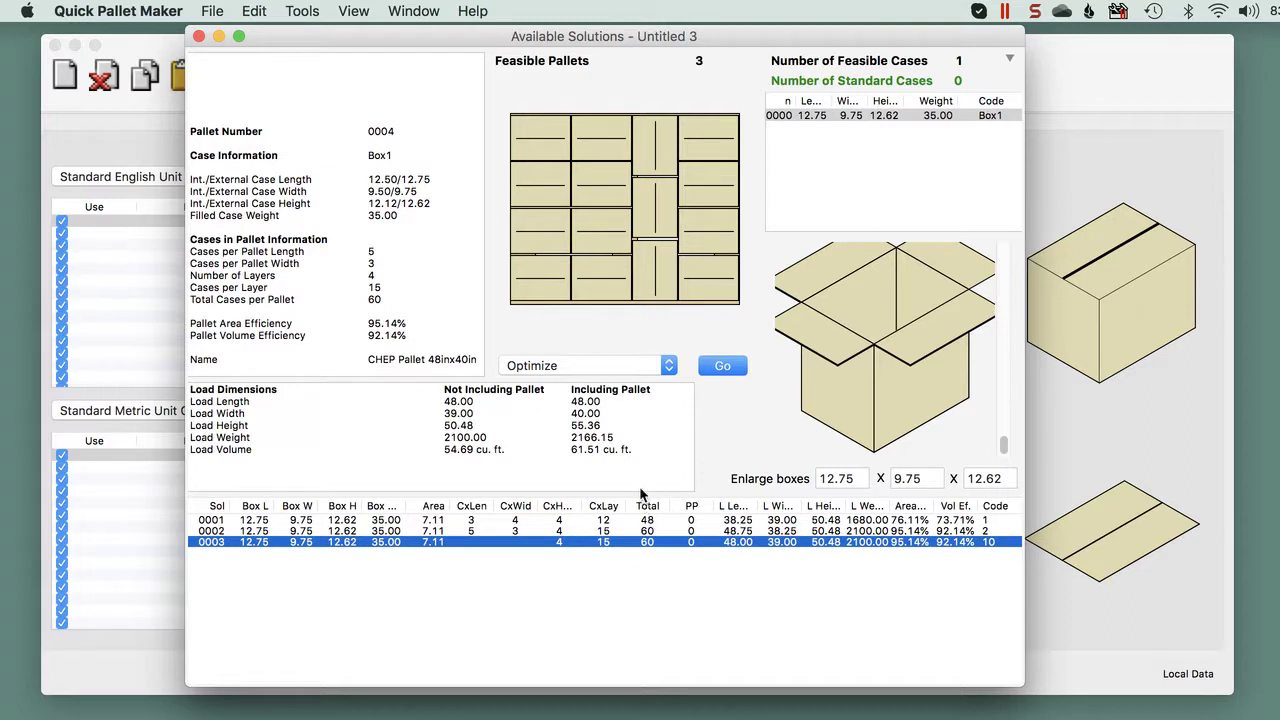
{"action": "mouse_move", "coordinate": [665, 538]}
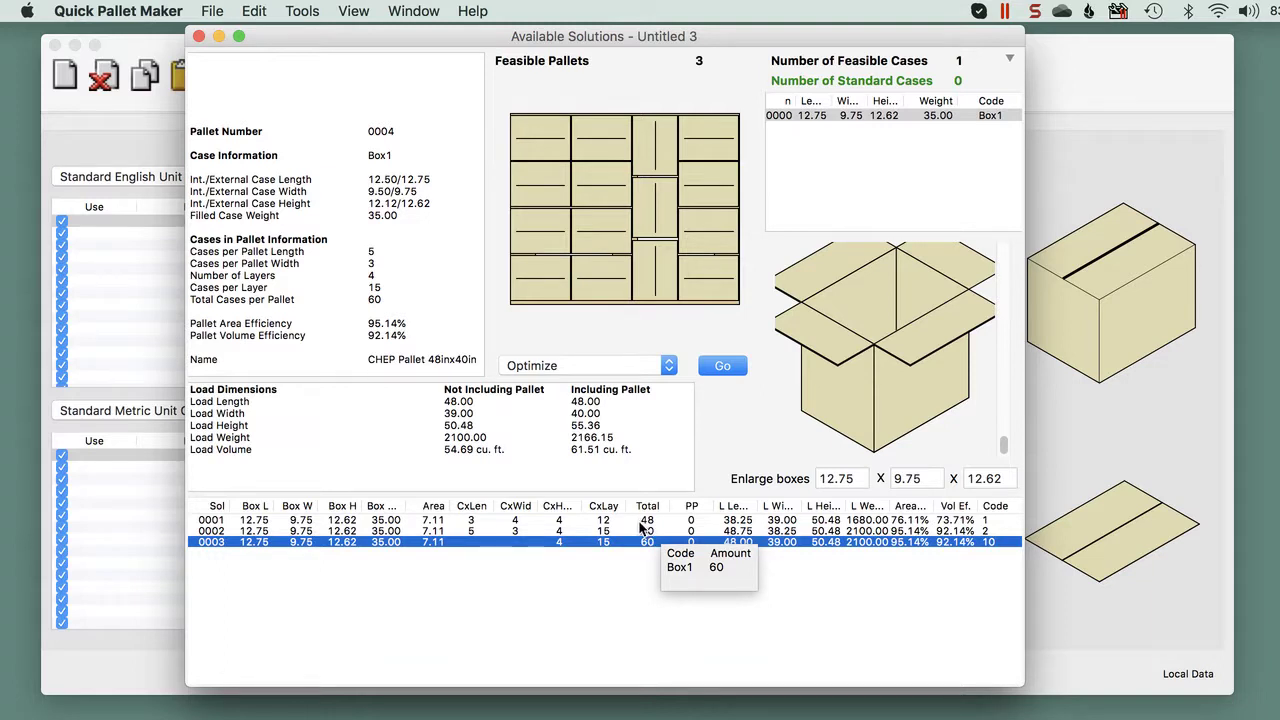
{"action": "mouse_move", "coordinate": [672, 198]}
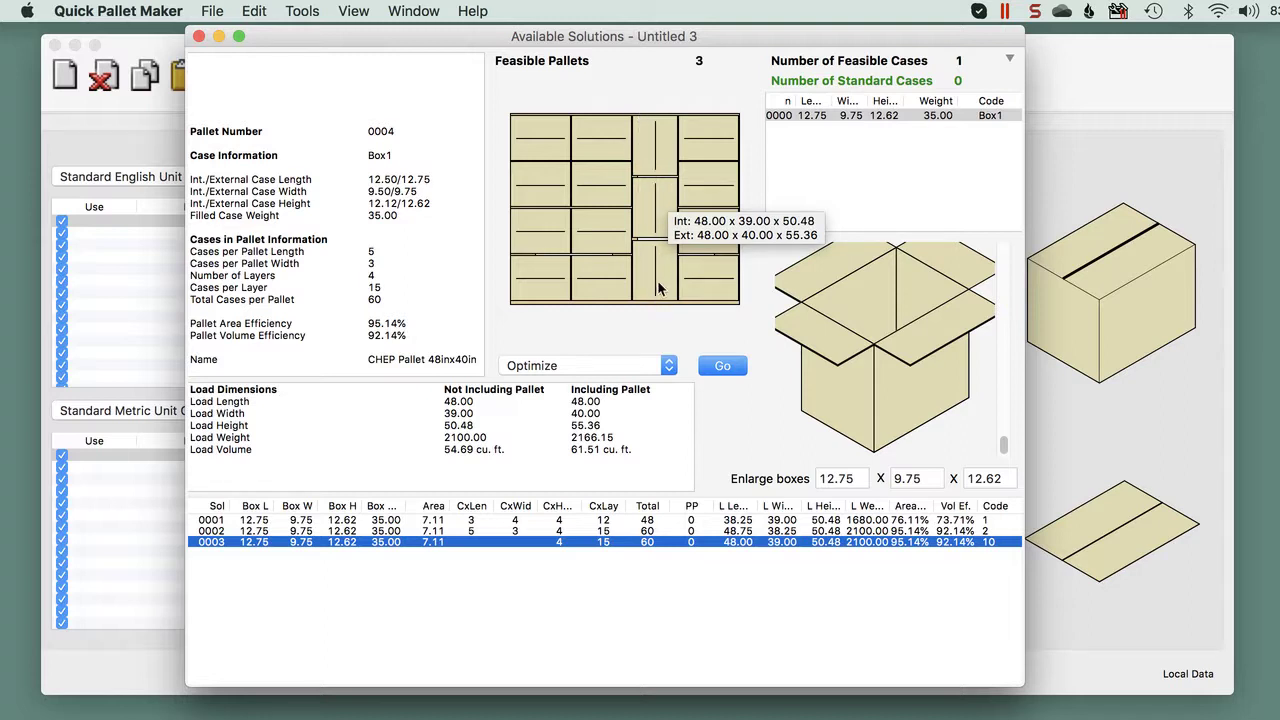
Step: Reselect solution 0001 (48 cases, 4 layers of 12) and return its picture to 3D
{"action": "left_click", "coordinate": [645, 520]}
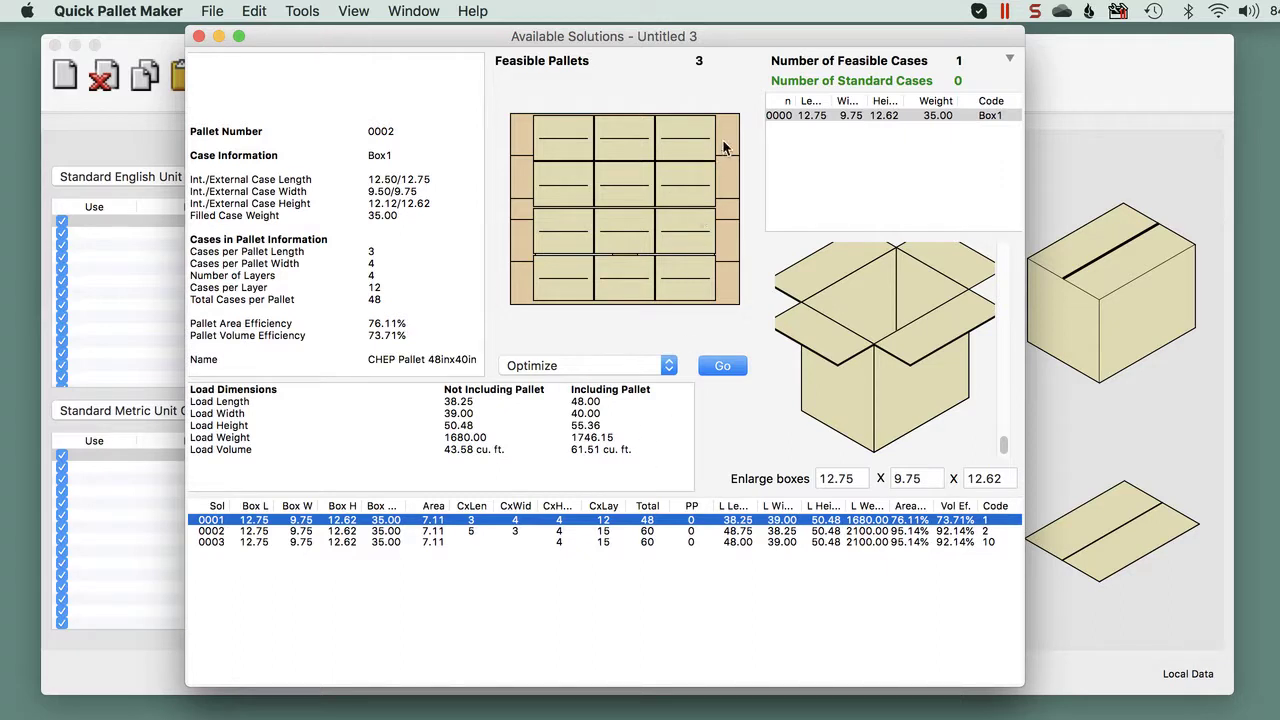
{"action": "mouse_move", "coordinate": [727, 300]}
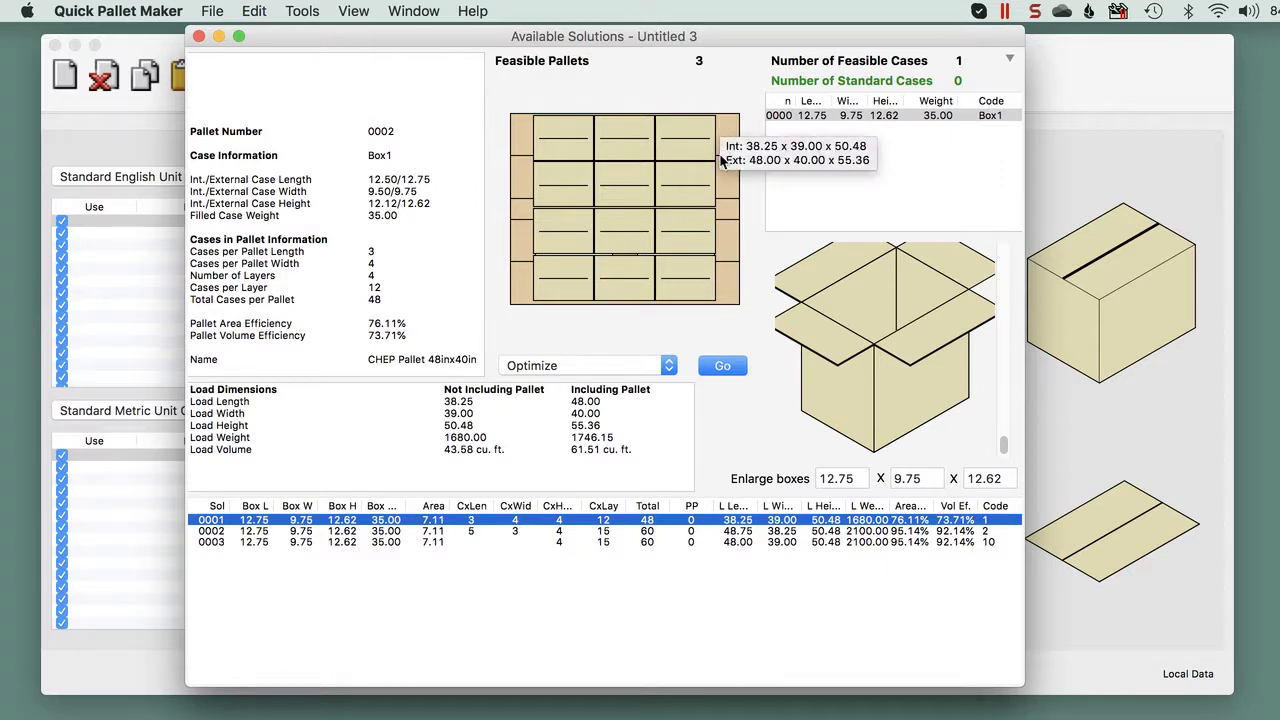
{"action": "left_click", "coordinate": [630, 138]}
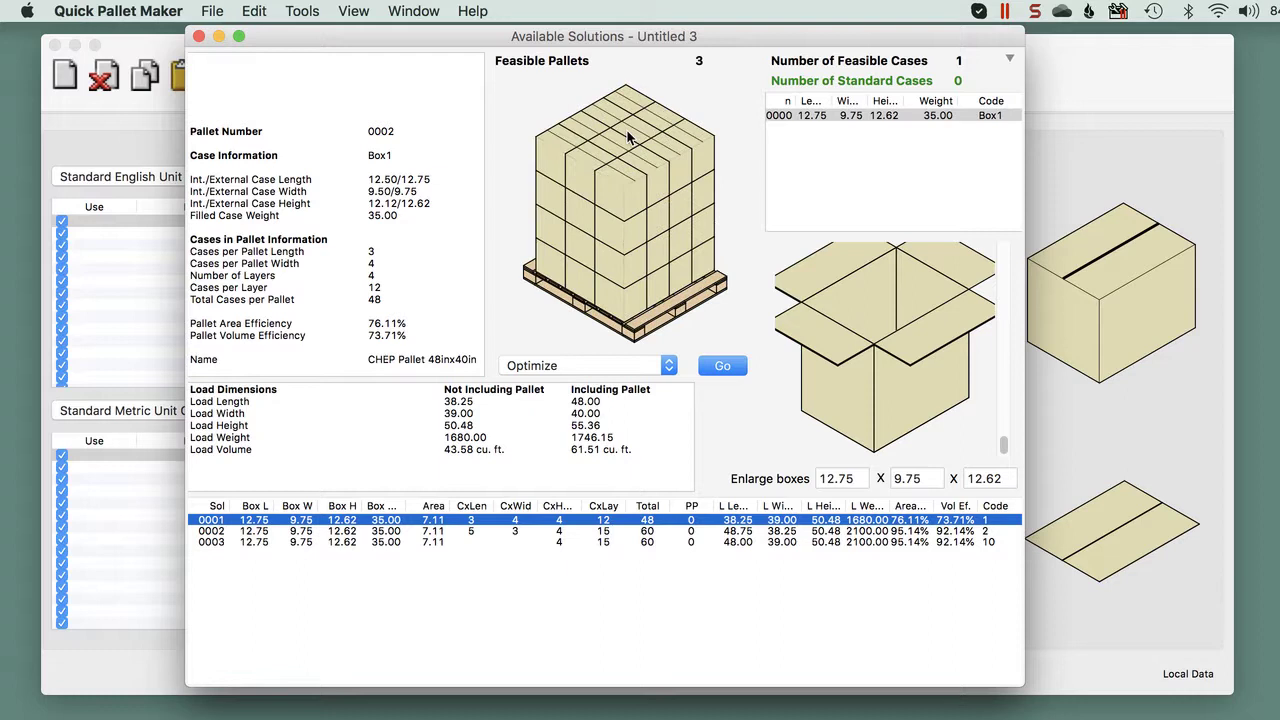
{"action": "left_click", "coordinate": [629, 138]}
{"action": "left_click", "coordinate": [629, 138]}
{"action": "left_click", "coordinate": [630, 143]}
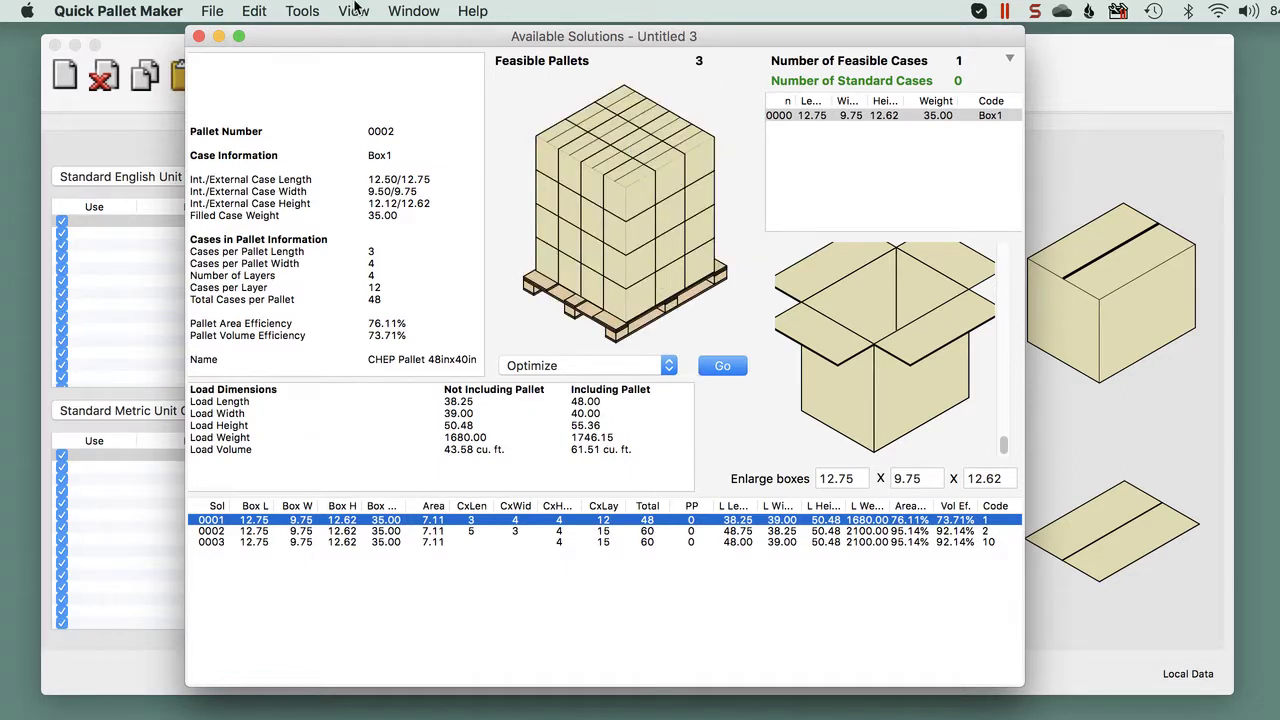
Step: In the Layer Editor on layer 1, duplicate a box and rotate it 90° upright
{"action": "left_click", "coordinate": [303, 10]}
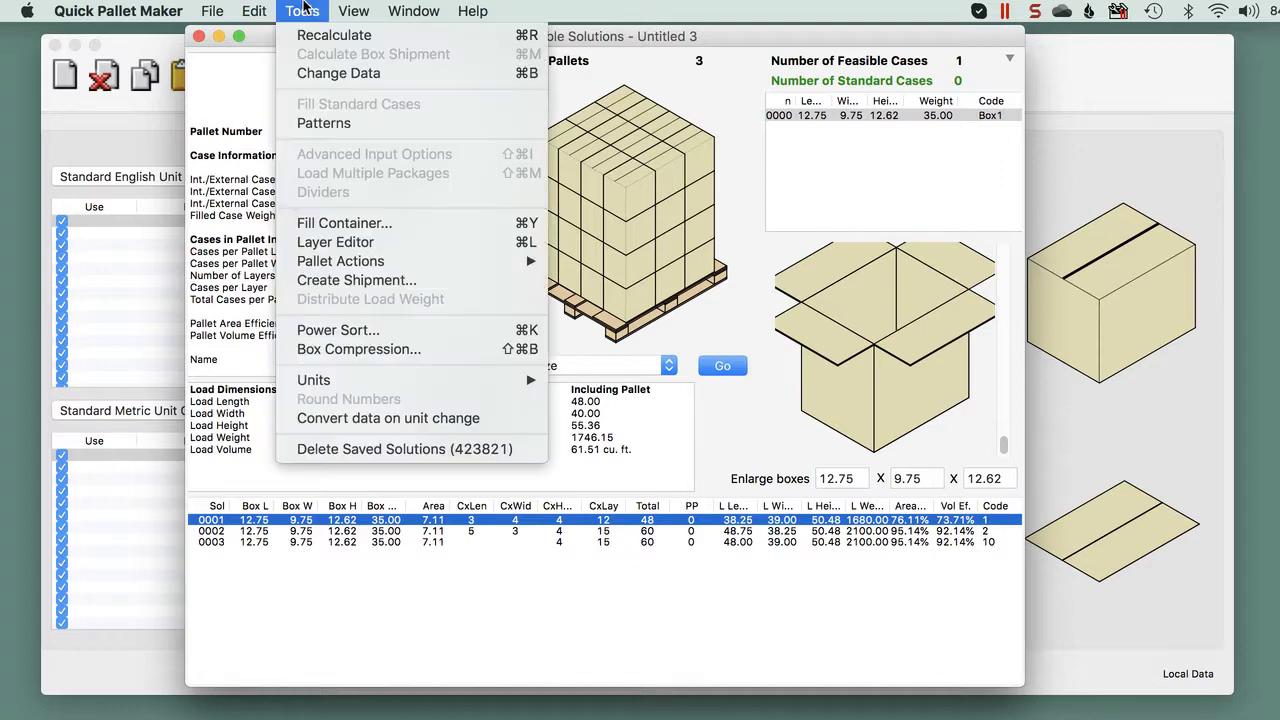
{"action": "left_click", "coordinate": [412, 242]}
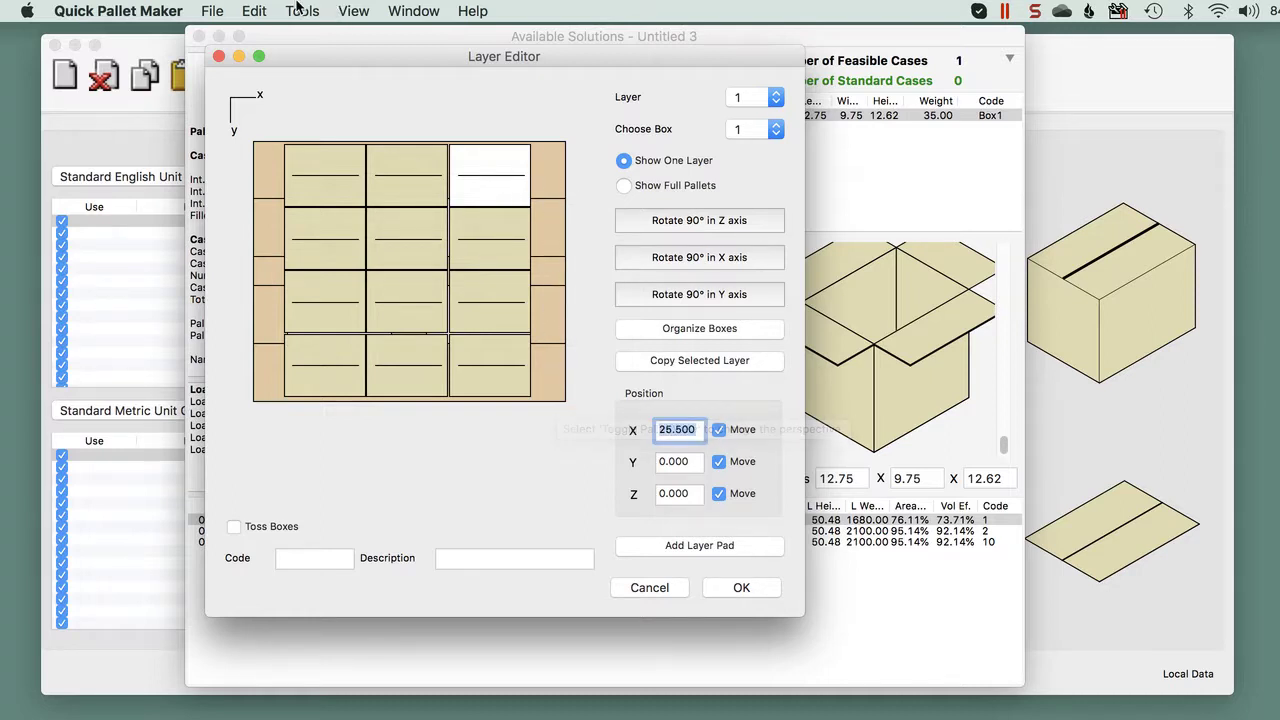
{"action": "left_click", "coordinate": [258, 10]}
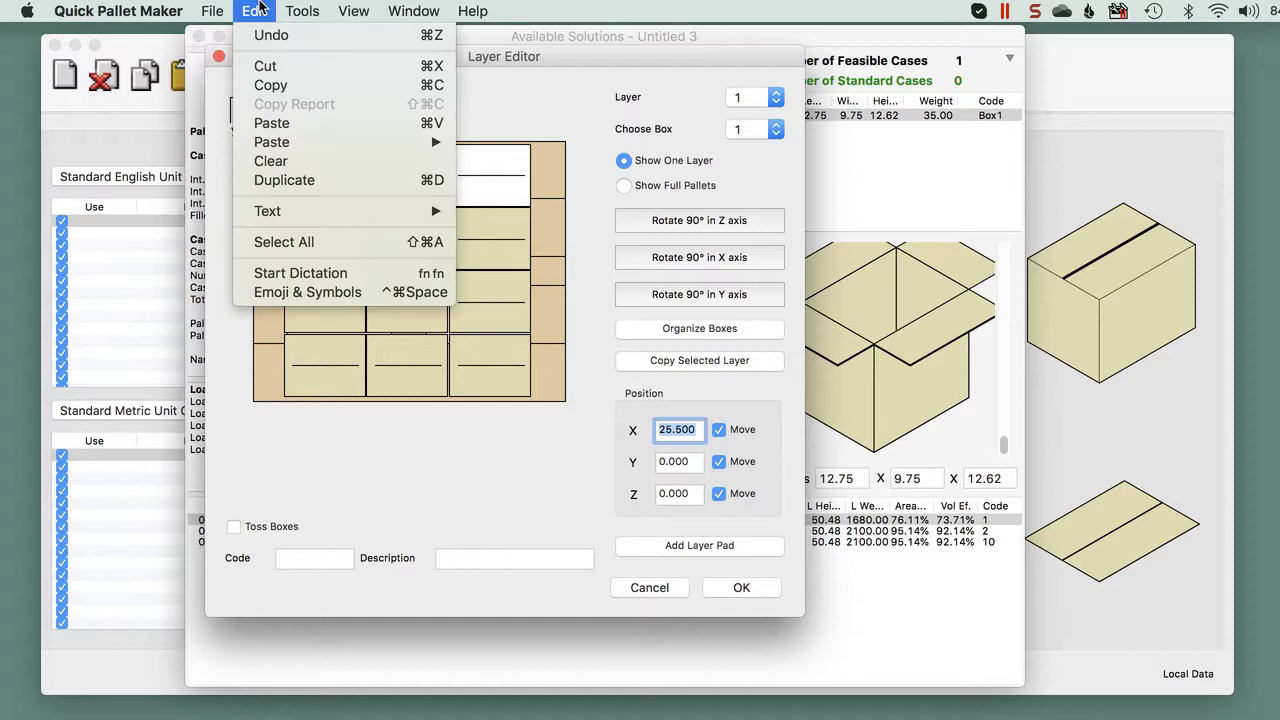
{"action": "left_click", "coordinate": [306, 184]}
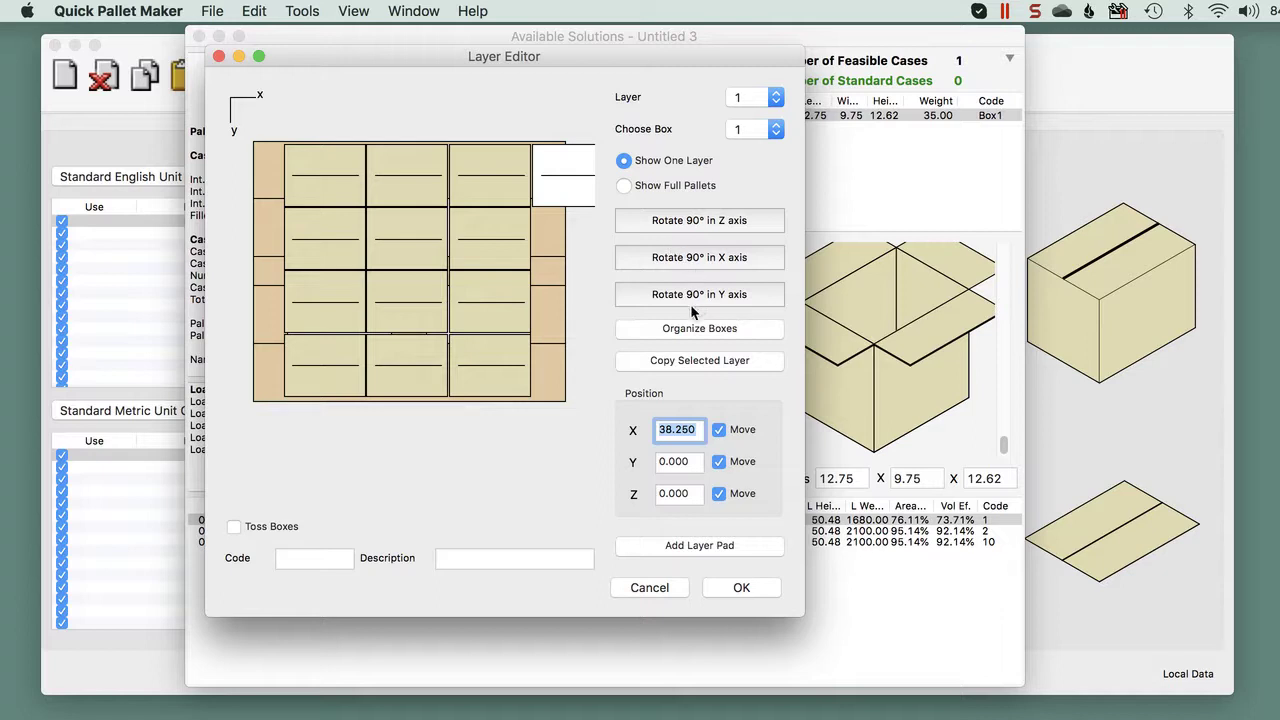
{"action": "left_click", "coordinate": [696, 228]}
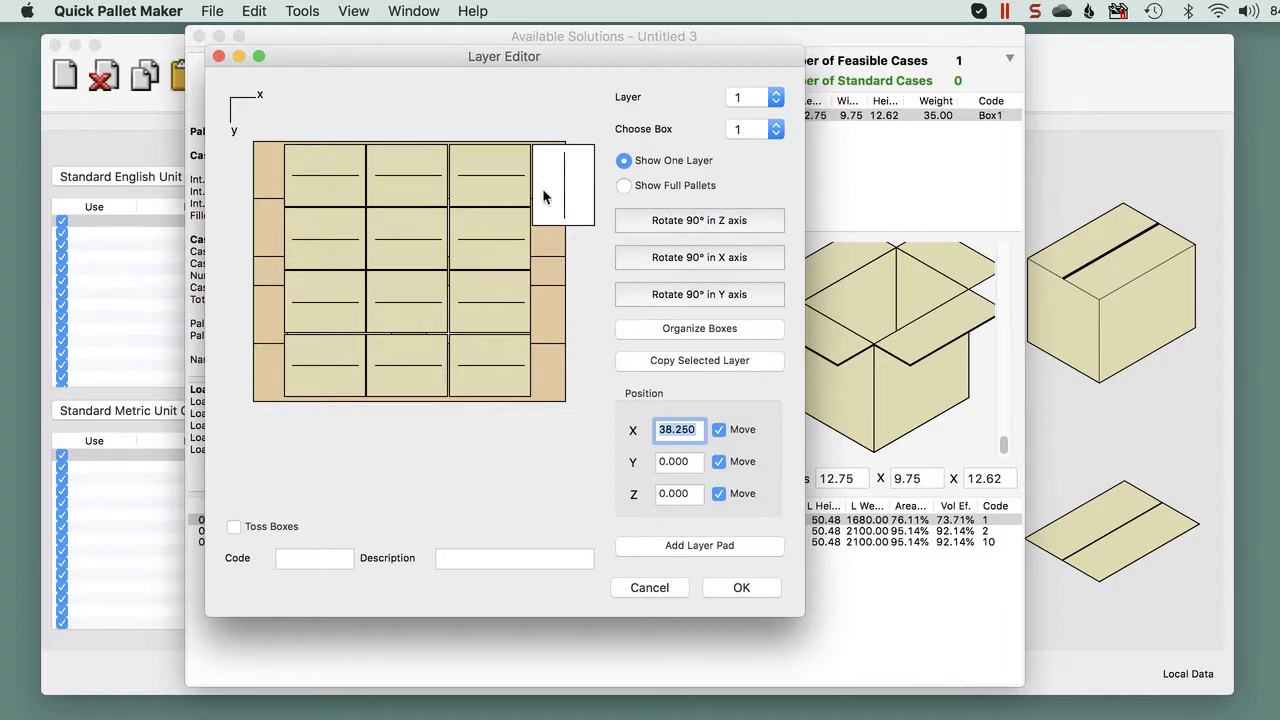
Step: Duplicate the rotated box and drag the copy below it in the right-hand column
{"action": "left_click", "coordinate": [258, 10]}
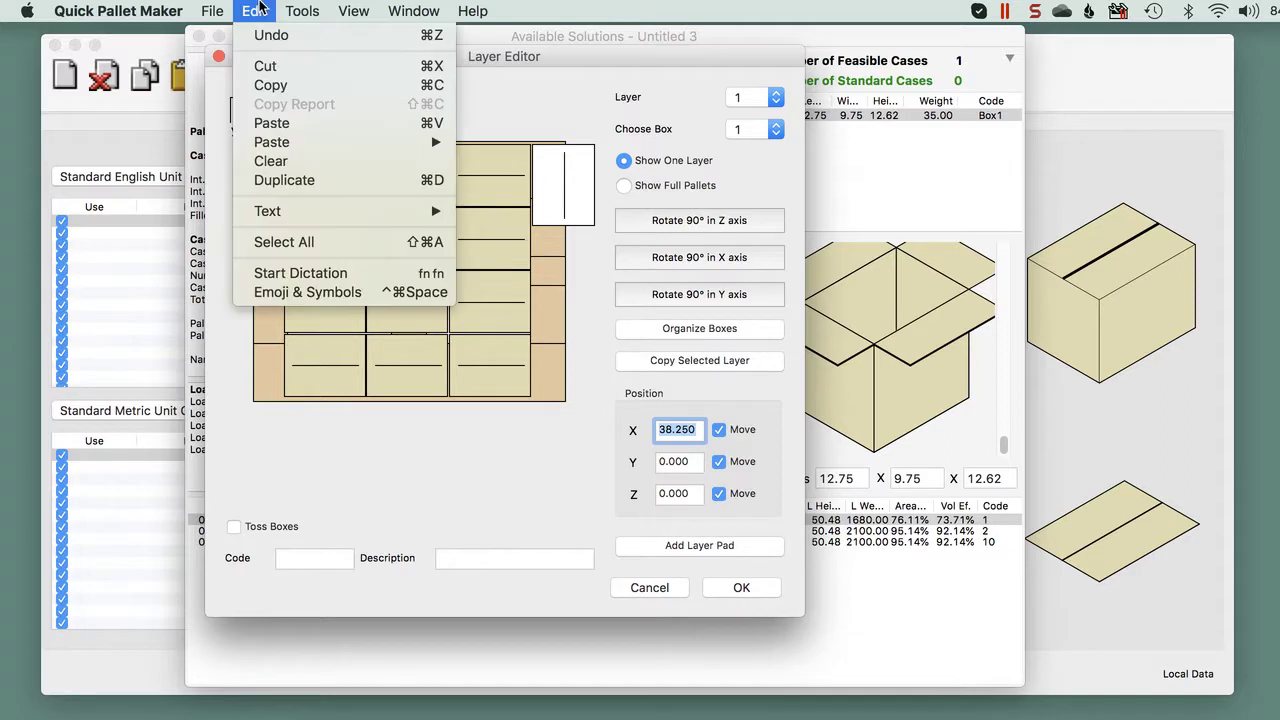
{"action": "left_click", "coordinate": [302, 183]}
{"action": "left_click", "coordinate": [553, 194]}
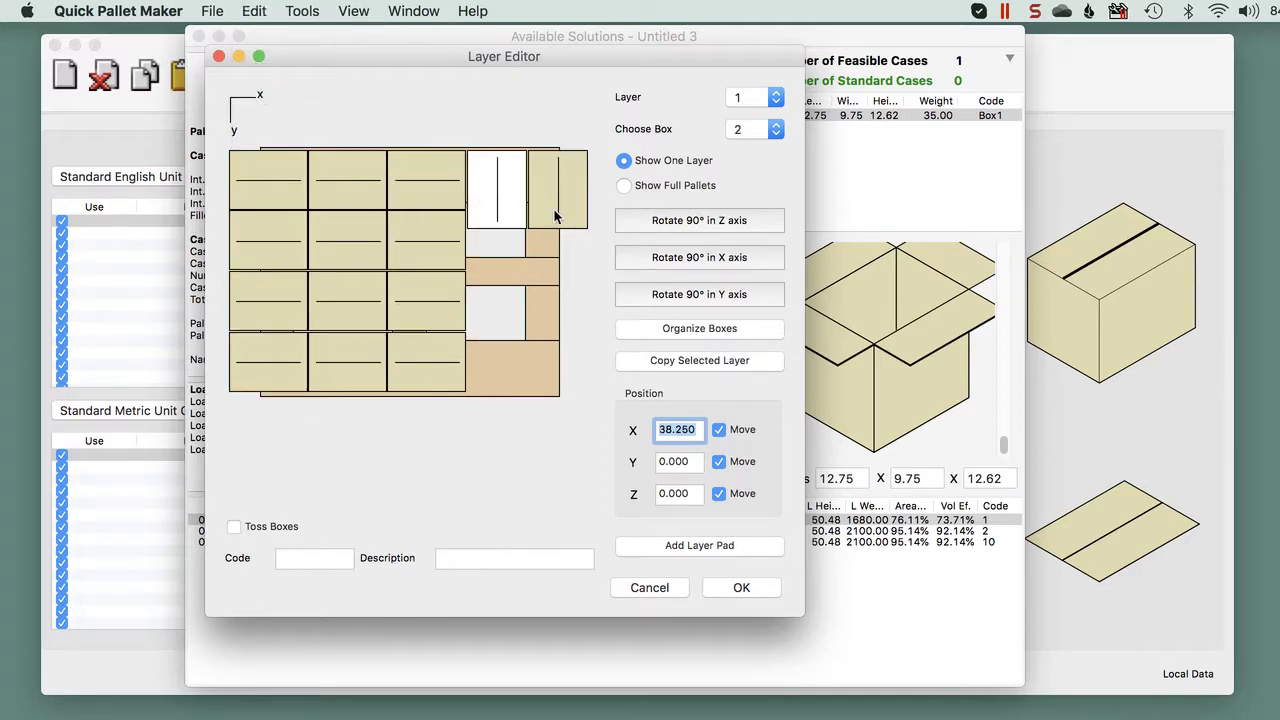
{"action": "left_click", "coordinate": [567, 197]}
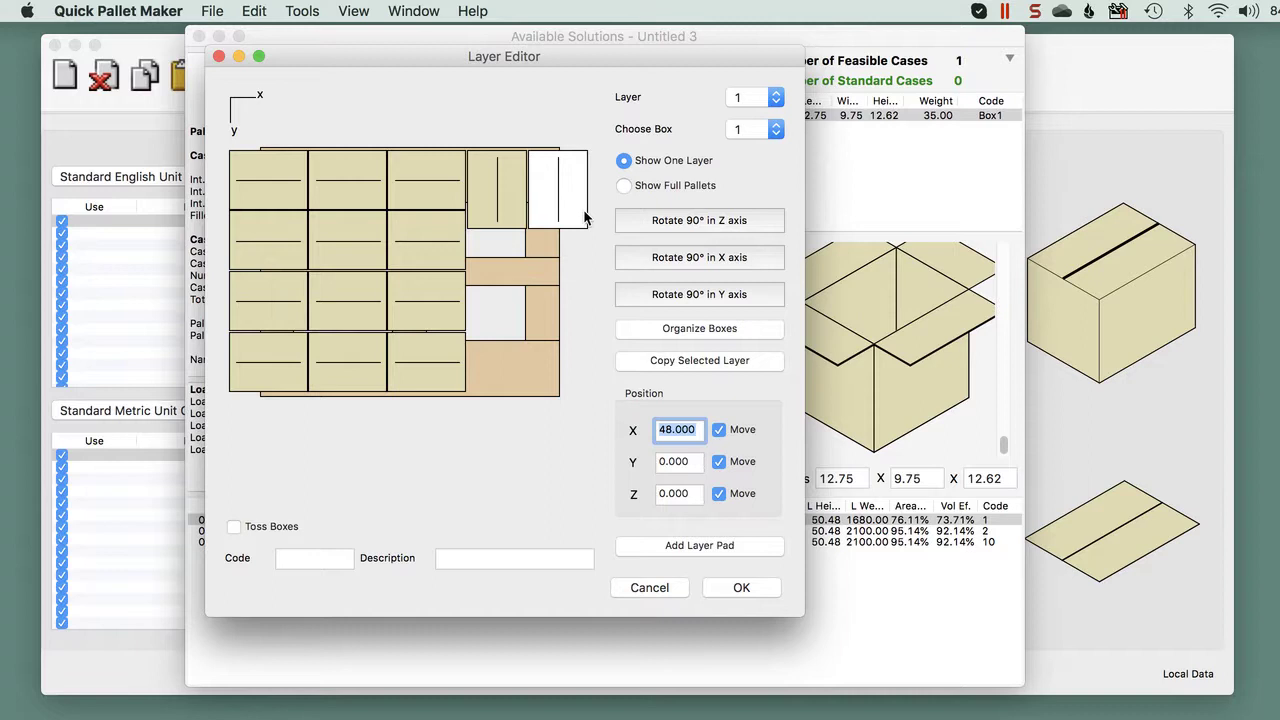
{"action": "left_click_drag", "start_coordinate": [571, 195], "coordinate": [522, 266]}
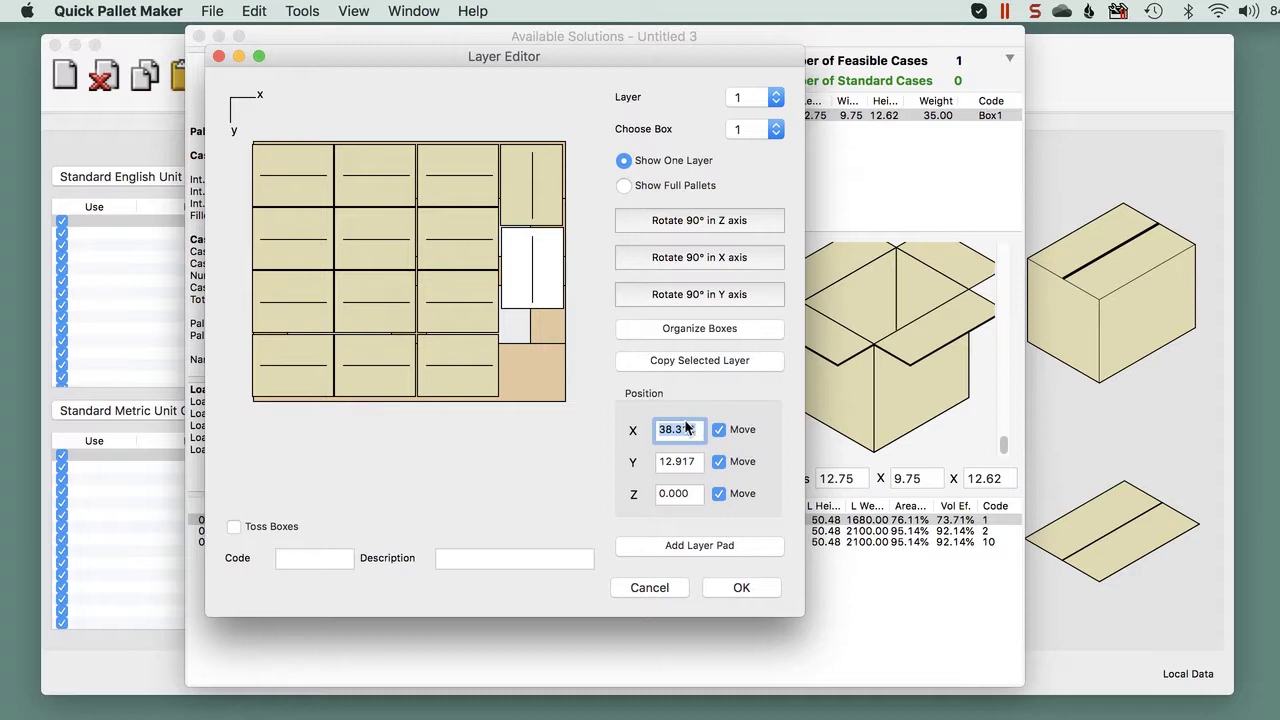
Step: Align the lower rotated box with the upper one at X 38.250
{"action": "left_click", "coordinate": [508, 158]}
{"action": "left_click", "coordinate": [534, 260]}
{"action": "left_click", "coordinate": [530, 175]}
{"action": "left_click", "coordinate": [545, 267]}
{"action": "key", "text": "BackSpace"}
{"action": "key", "text": "BackSpace"}
{"action": "key", "text": "BackSpace"}
{"action": "type", "text": "250"}
{"action": "key", "text": "Tab"}
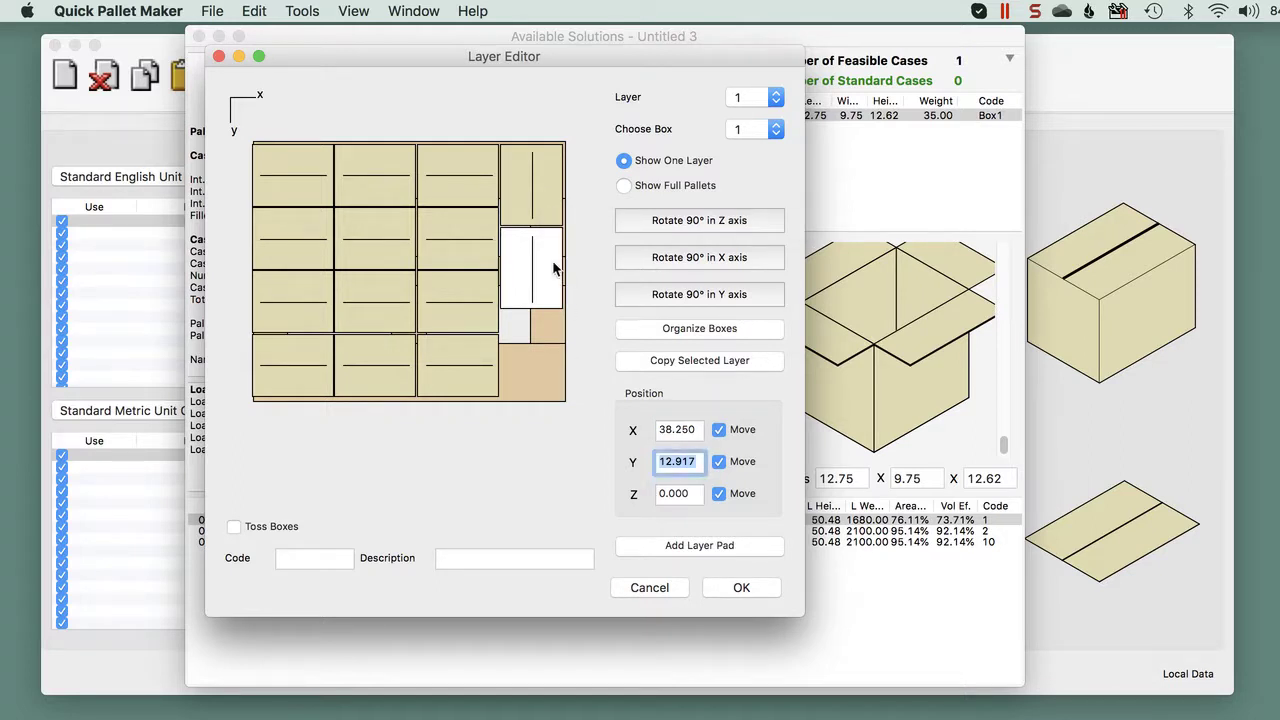
Step: Duplicate the rotated box and drag the copy to the bottom of the right column
{"action": "left_click", "coordinate": [254, 11]}
{"action": "left_click", "coordinate": [309, 179]}
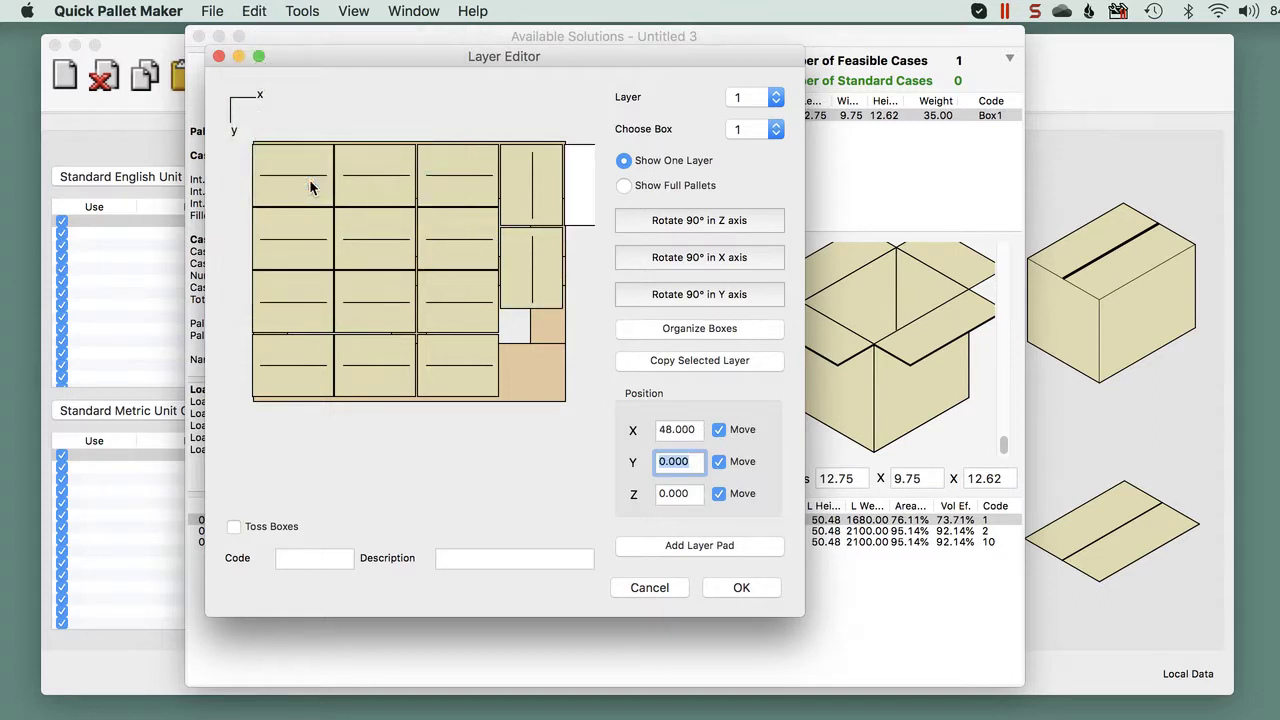
{"action": "left_click_drag", "start_coordinate": [585, 198], "coordinate": [591, 318]}
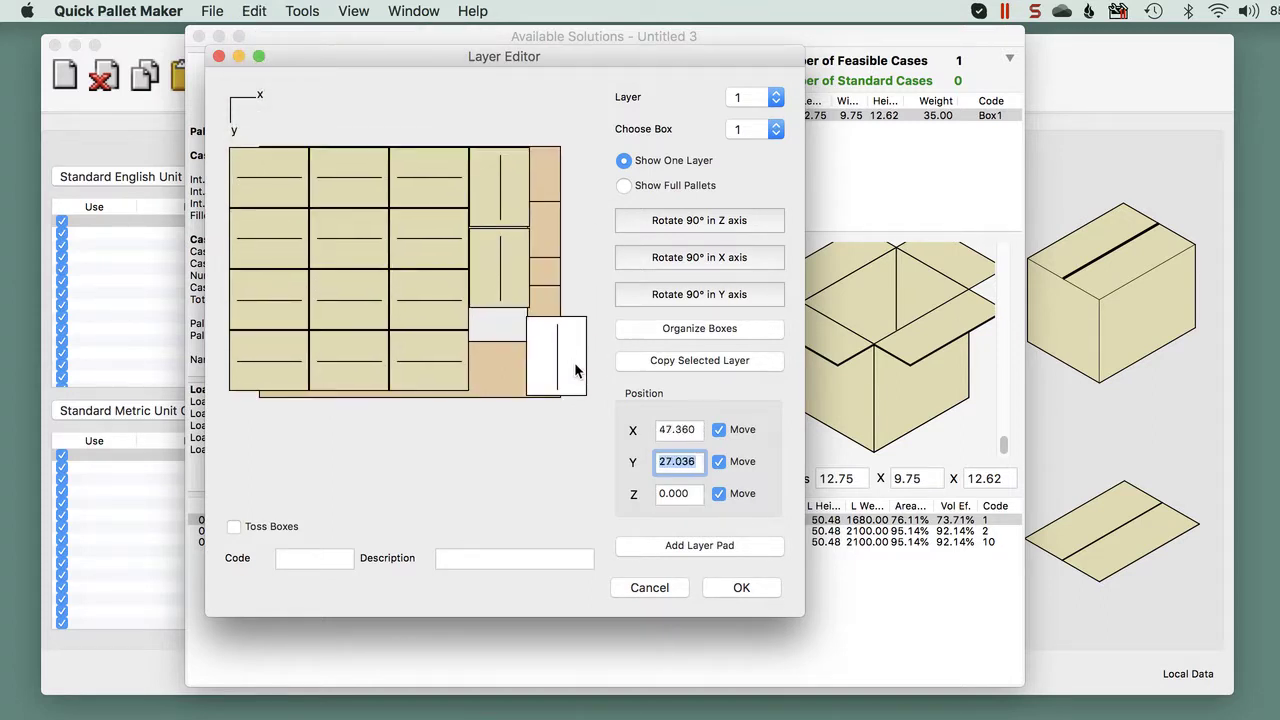
{"action": "left_click_drag", "start_coordinate": [575, 364], "coordinate": [518, 346]}
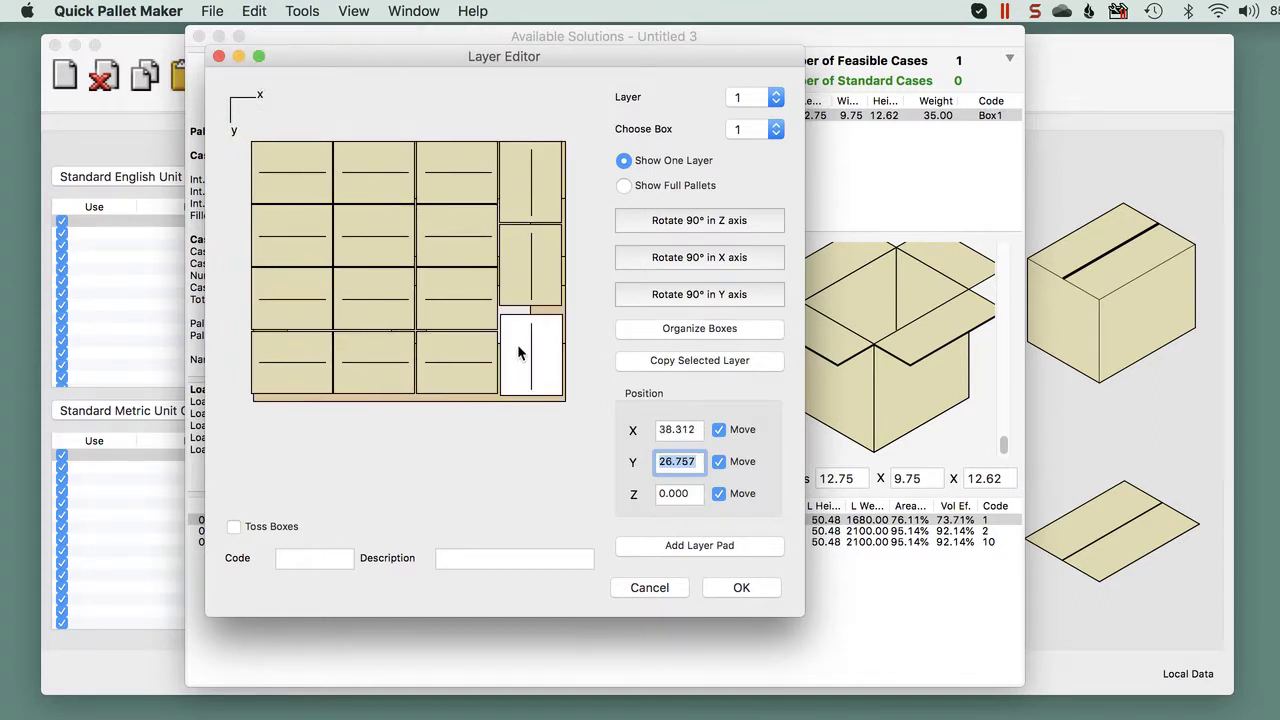
Step: Position the third rotated box at X 38.250 and Y 26.431
{"action": "left_click", "coordinate": [700, 429]}
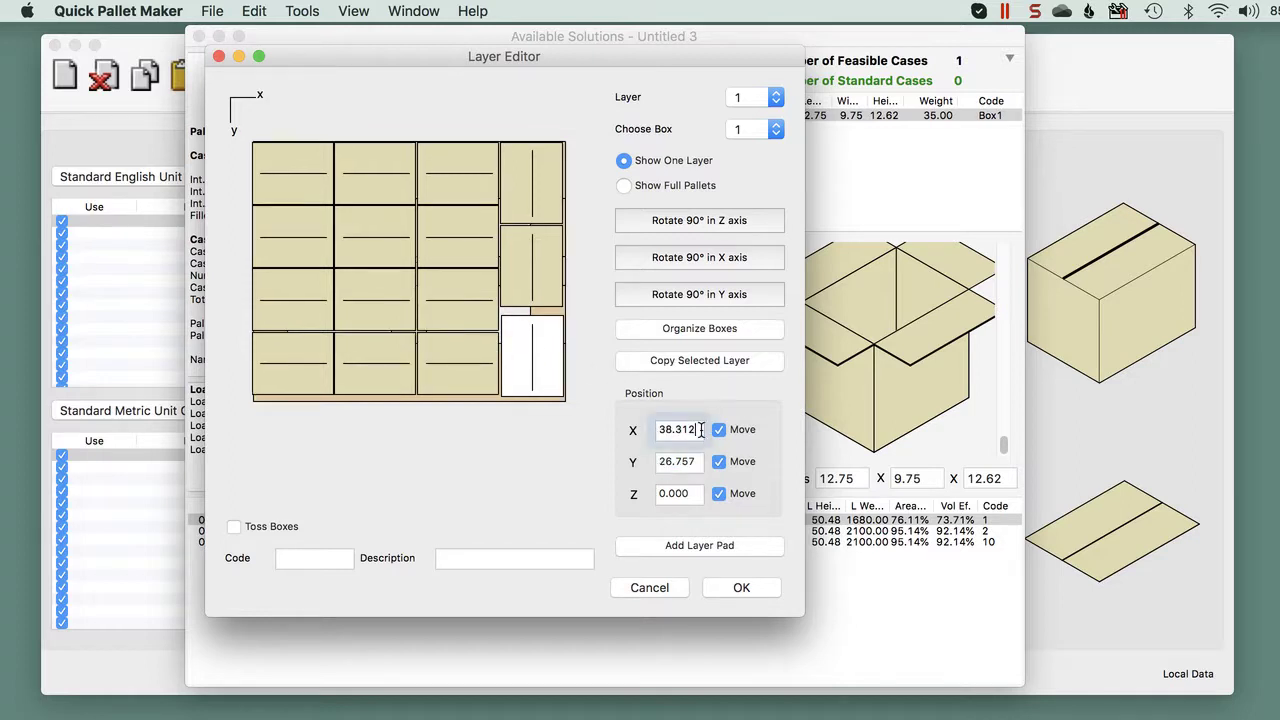
{"action": "key", "text": "BackSpace"}
{"action": "key", "text": "BackSpace"}
{"action": "key", "text": "BackSpace"}
{"action": "type", "text": "250"}
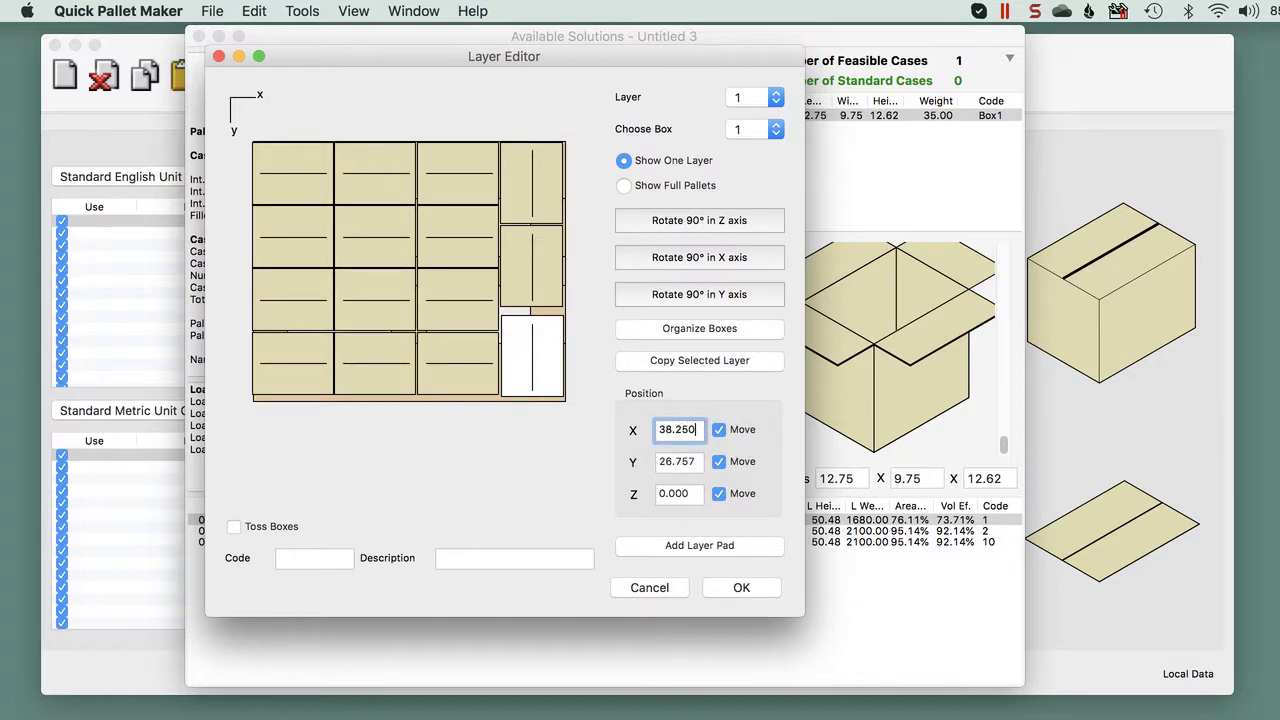
{"action": "key", "text": "Tab"}
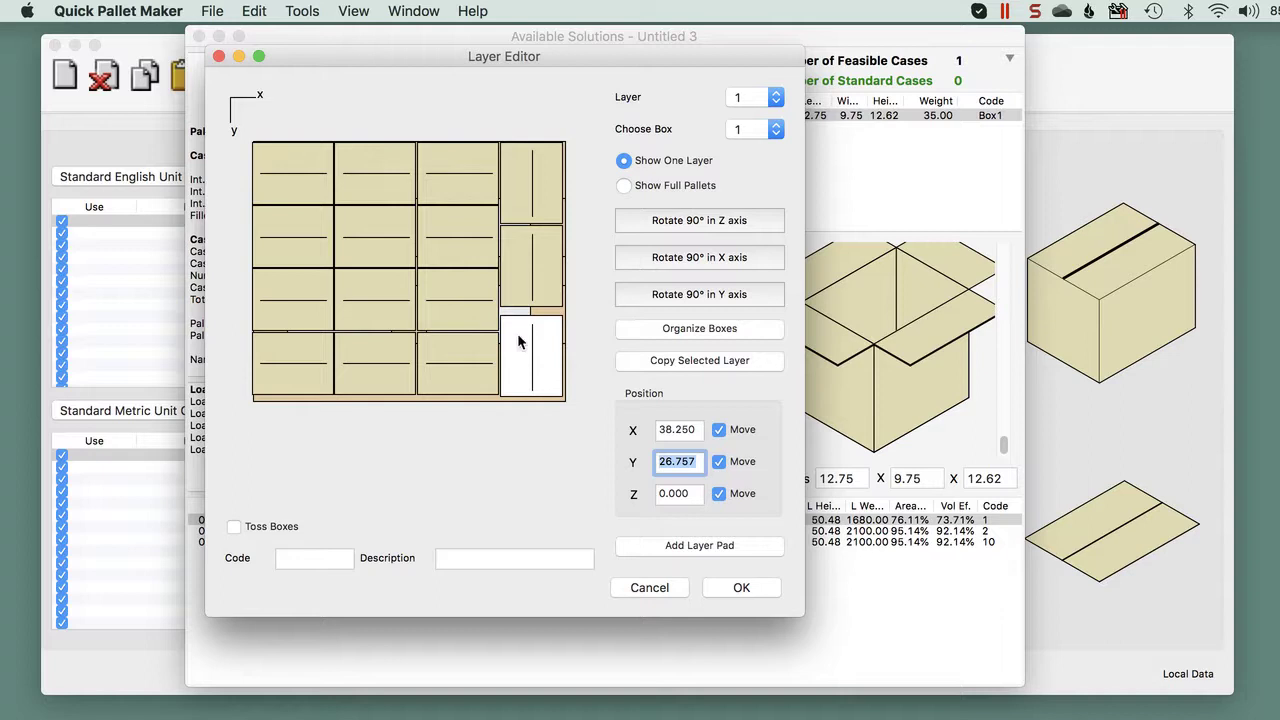
{"action": "left_click_drag", "start_coordinate": [522, 344], "coordinate": [519, 316]}
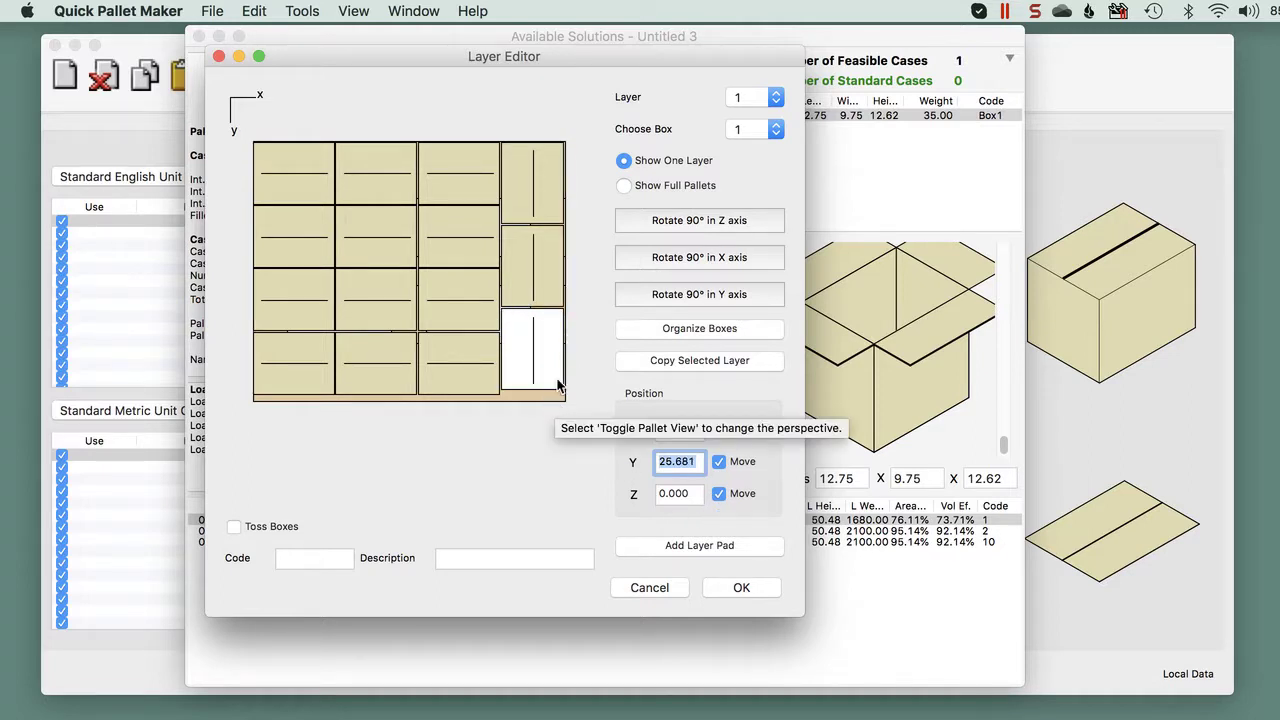
{"action": "type", "text": "26.681"}
{"action": "key", "text": "Up"}
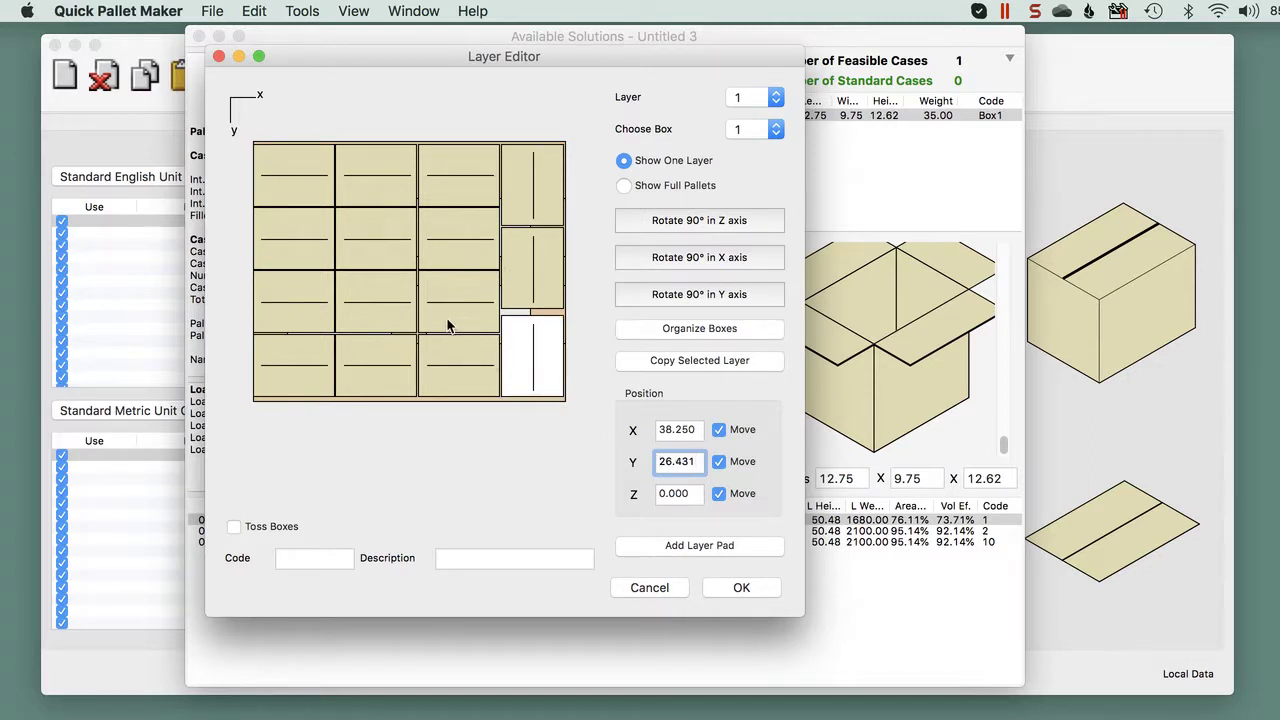
Step: Inspect layer 2, return to layer 1 and copy its arrangement to all layers
{"action": "left_click", "coordinate": [768, 97]}
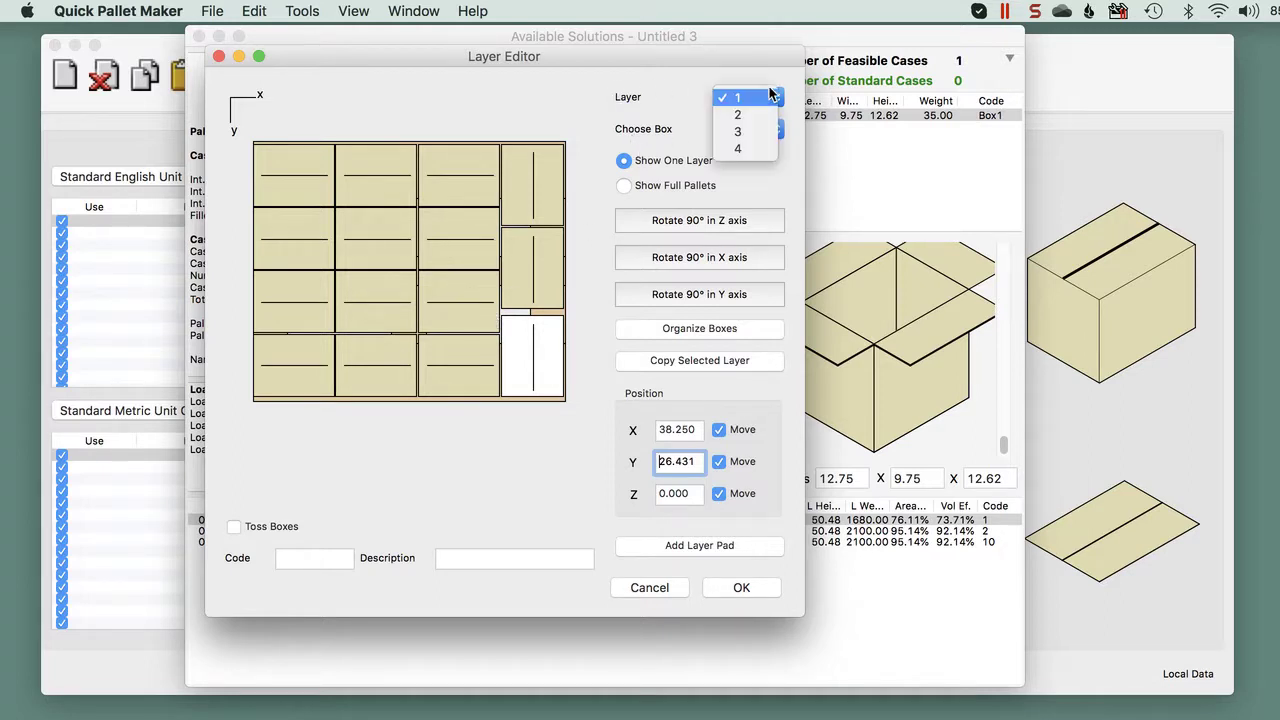
{"action": "left_click", "coordinate": [757, 112]}
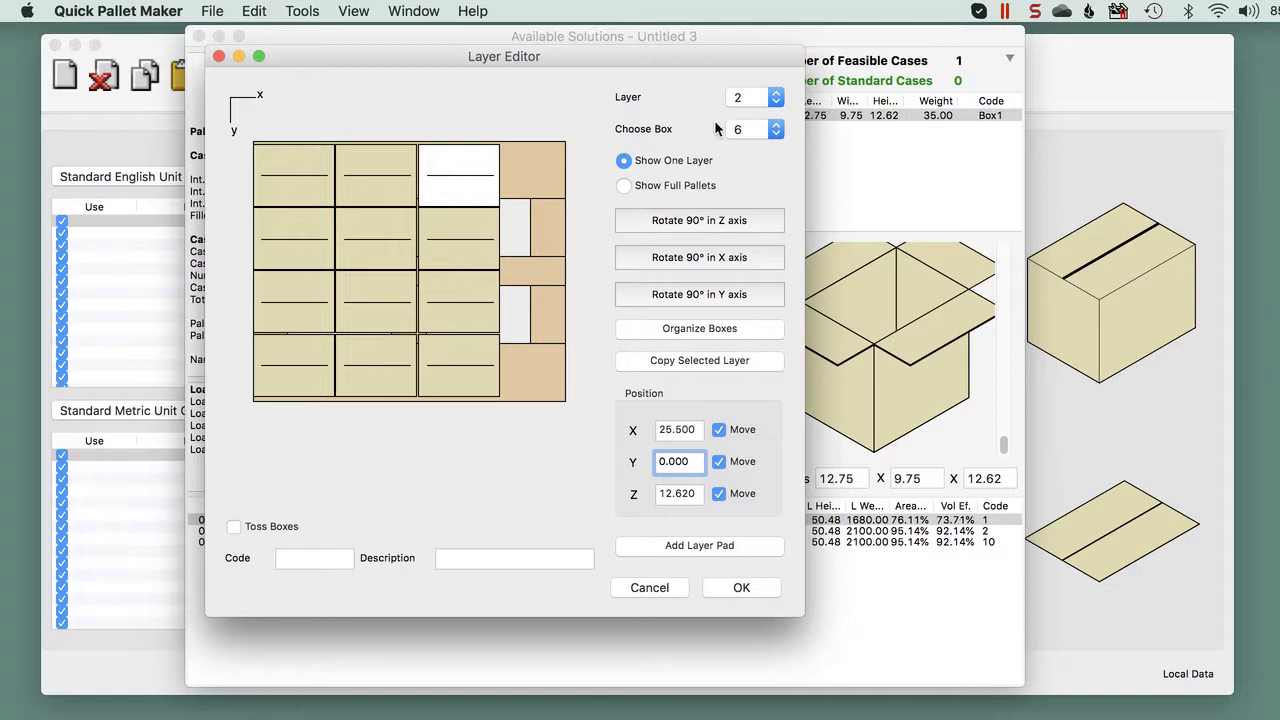
{"action": "left_click", "coordinate": [770, 98]}
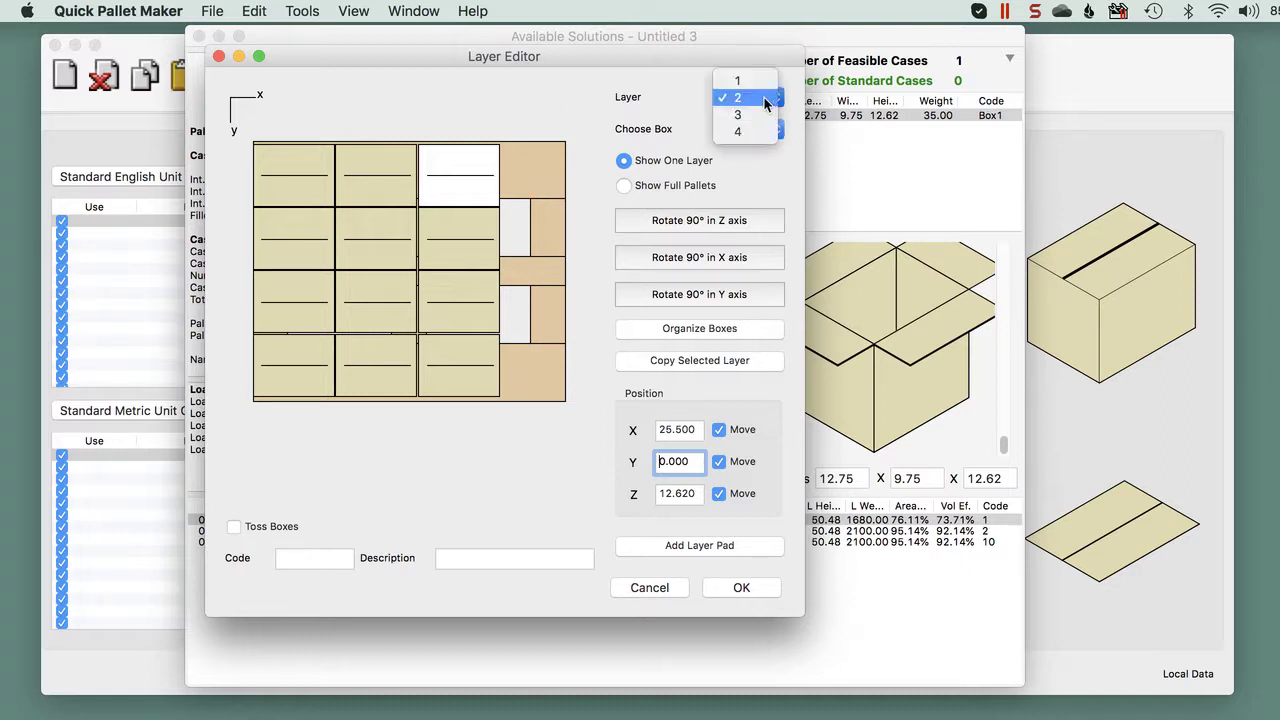
{"action": "left_click", "coordinate": [759, 82]}
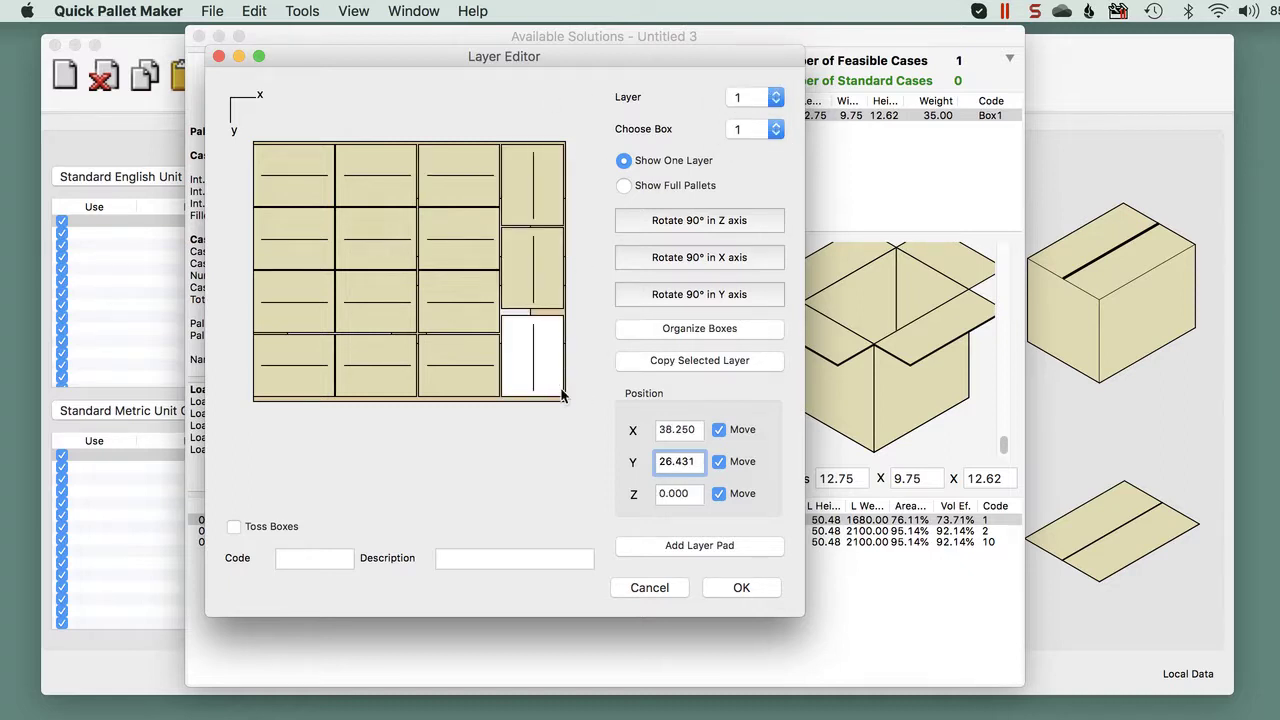
{"action": "left_click", "coordinate": [666, 358]}
Step: Show the full pallet in 3D, organize the boxes and accept the layer edits
{"action": "right_click", "coordinate": [383, 422]}
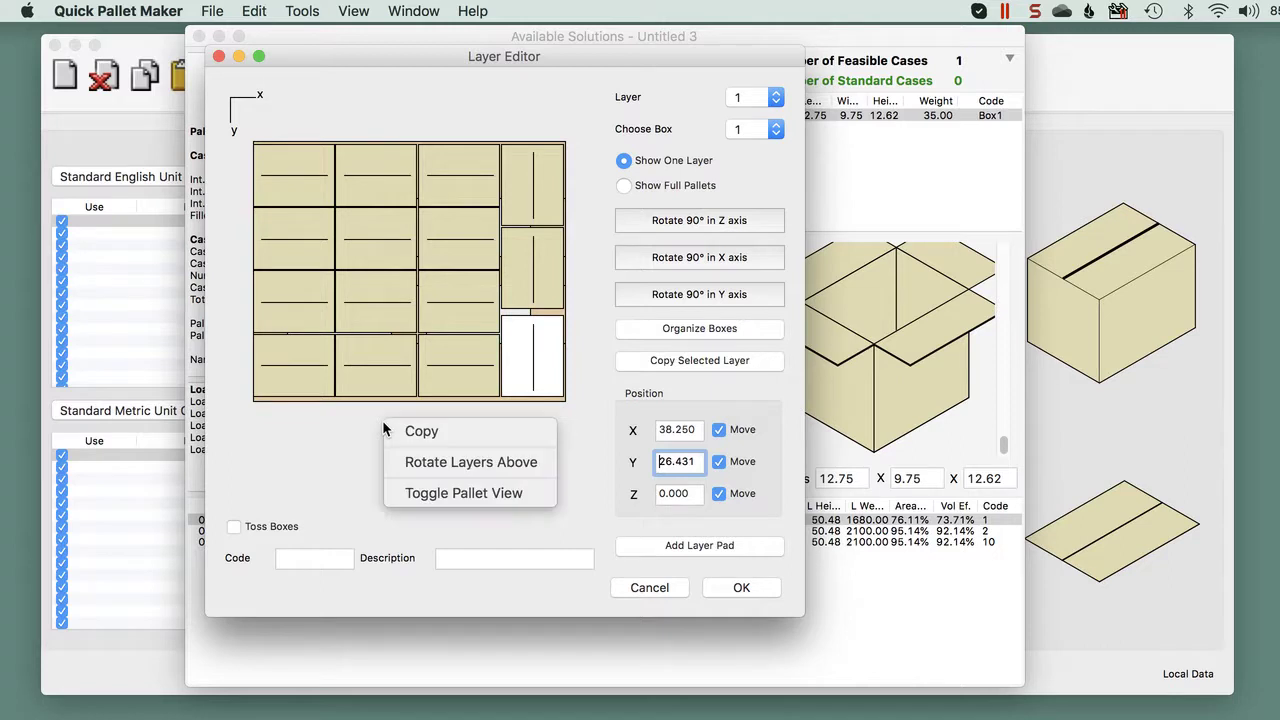
{"action": "left_click", "coordinate": [462, 493]}
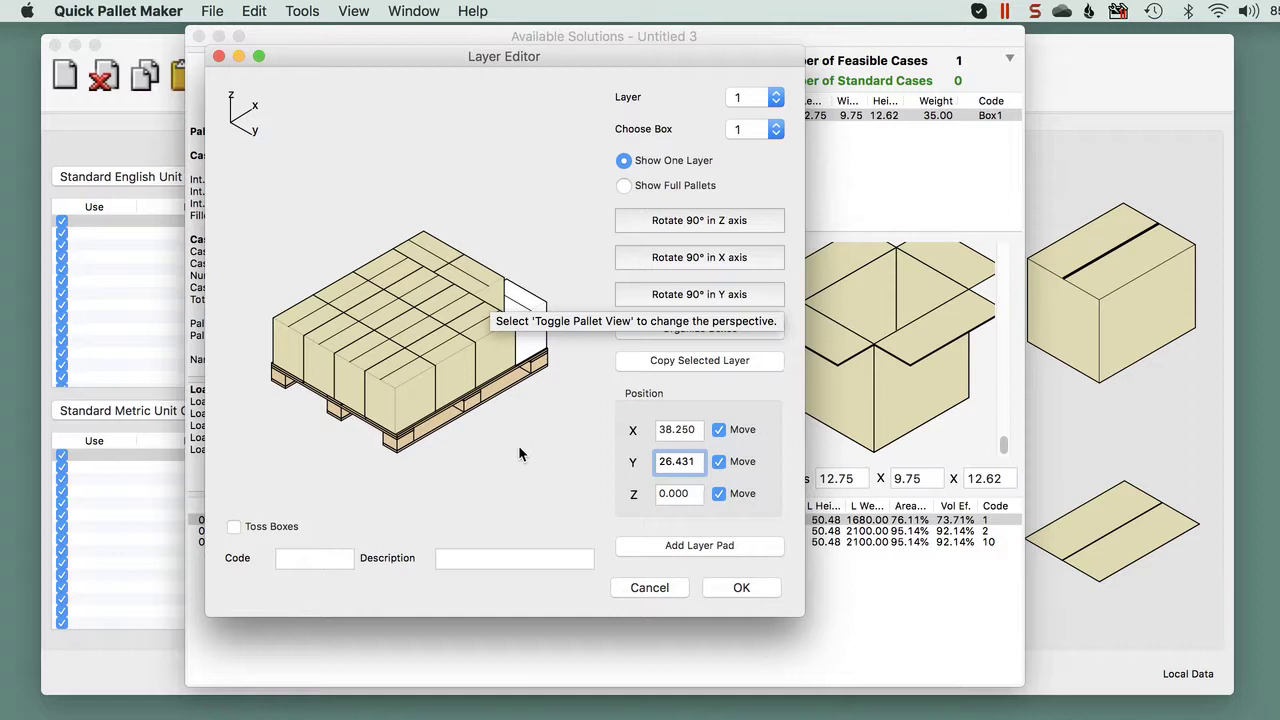
{"action": "left_click", "coordinate": [623, 185]}
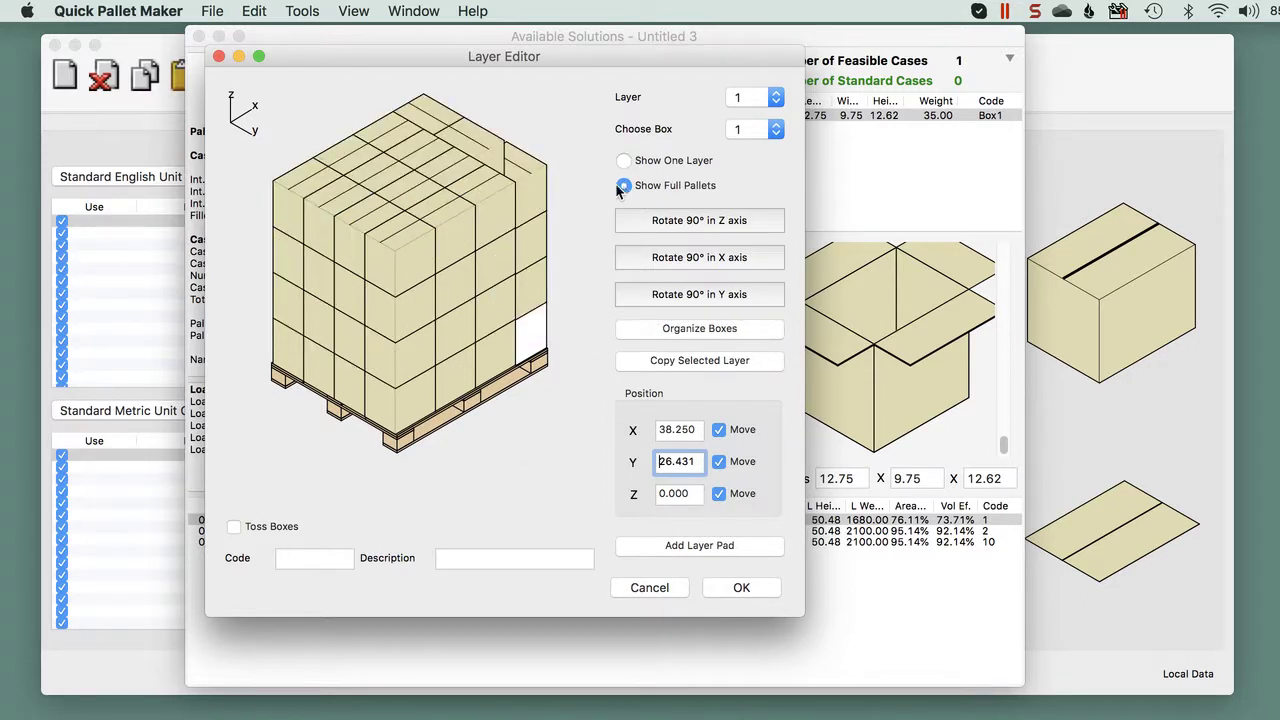
{"action": "left_click", "coordinate": [654, 326]}
{"action": "left_click", "coordinate": [740, 590]}
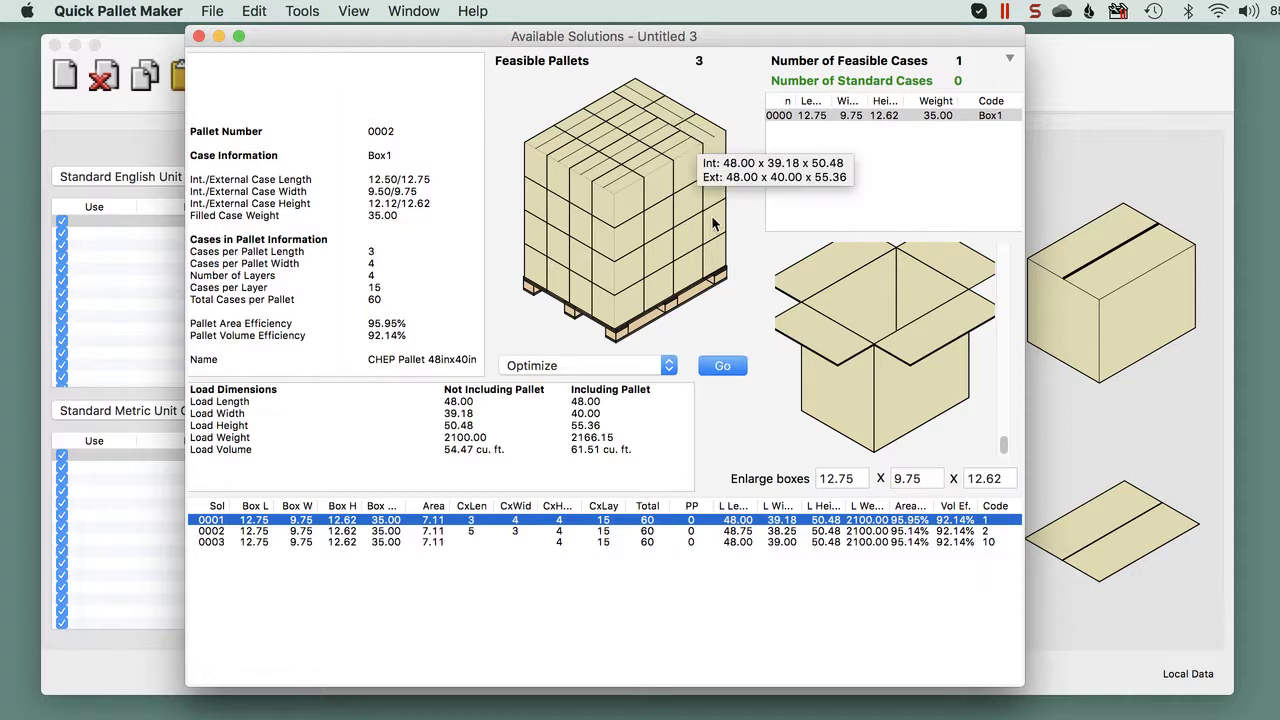
{"action": "left_click", "coordinate": [648, 285]}
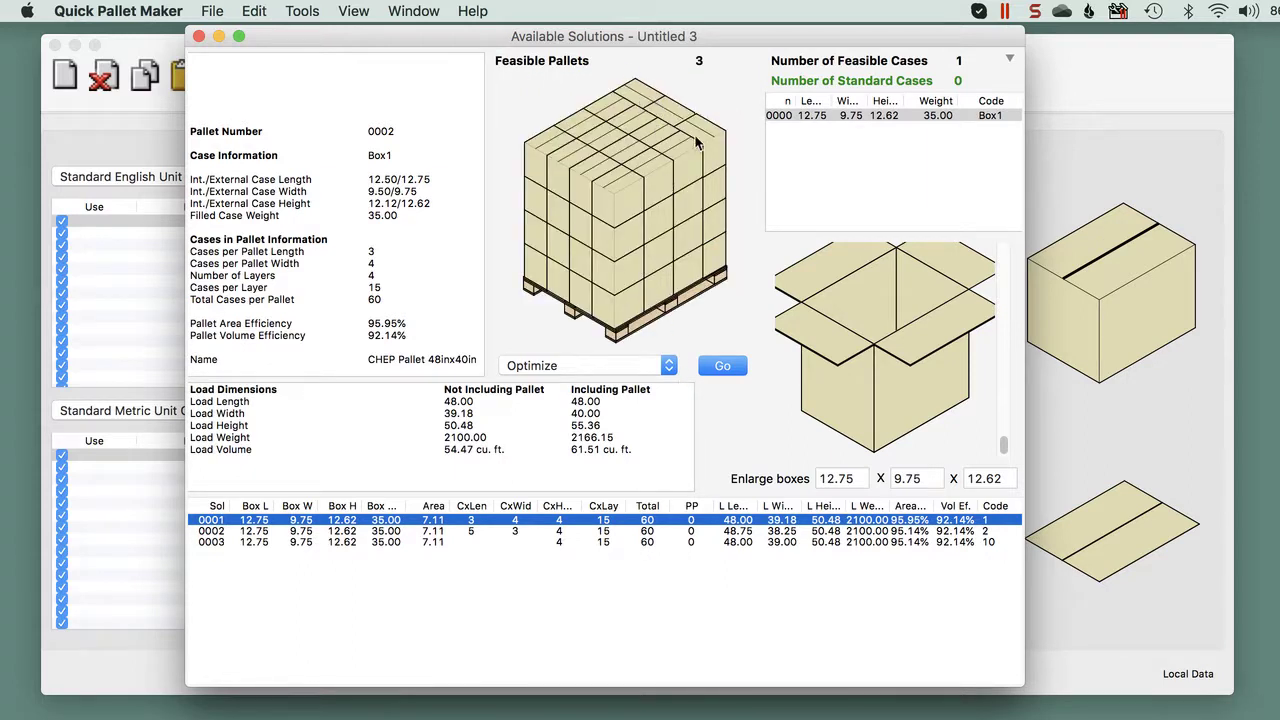
{"action": "mouse_move", "coordinate": [631, 99]}
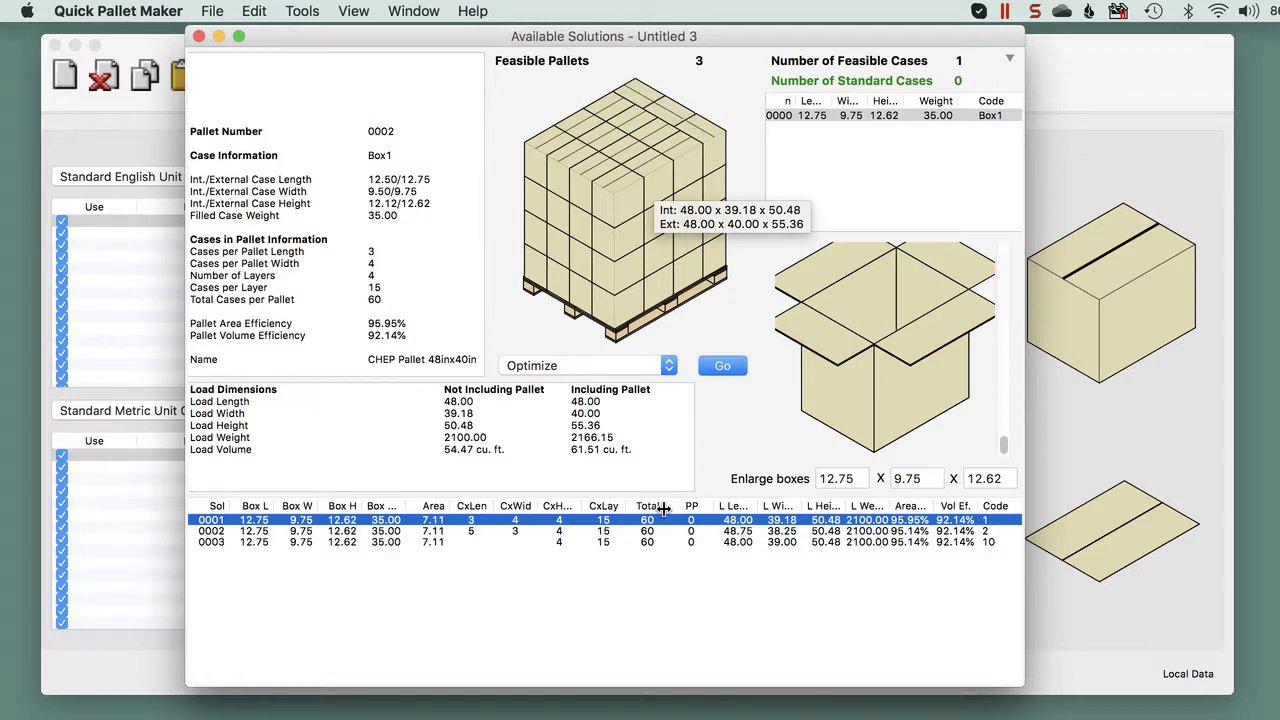
{"action": "left_click", "coordinate": [645, 541]}
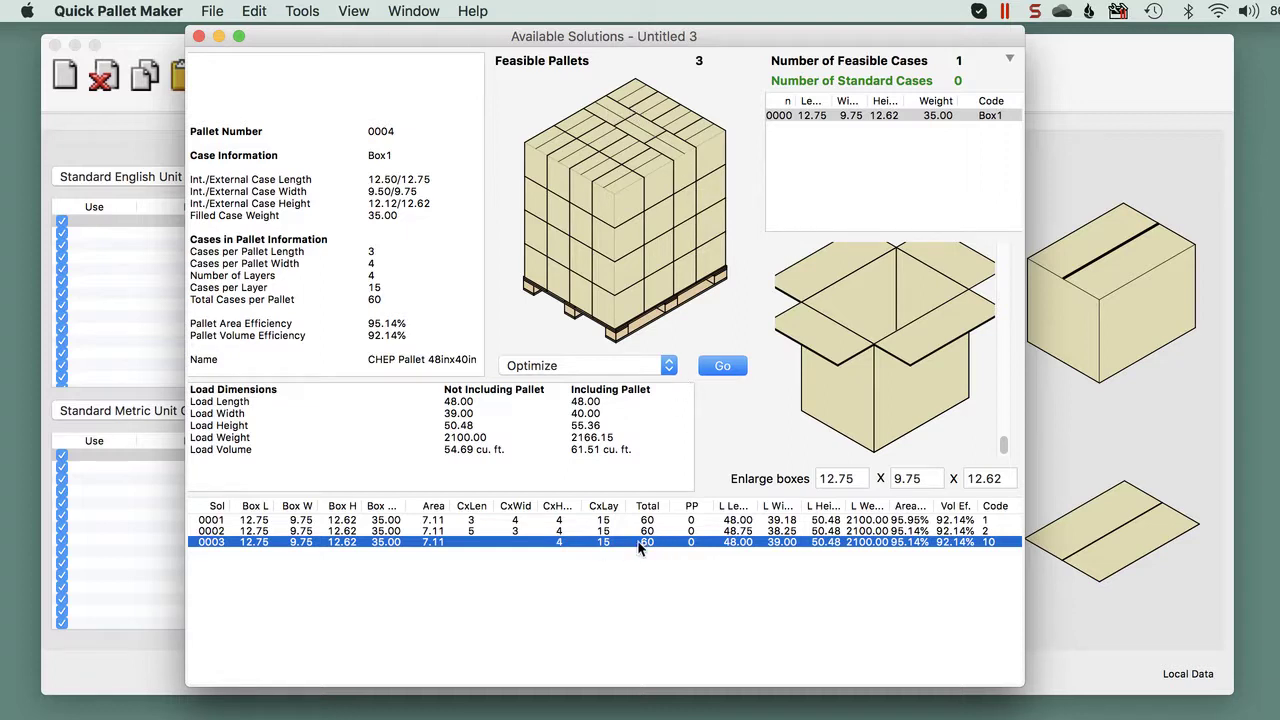
{"action": "mouse_move", "coordinate": [643, 538]}
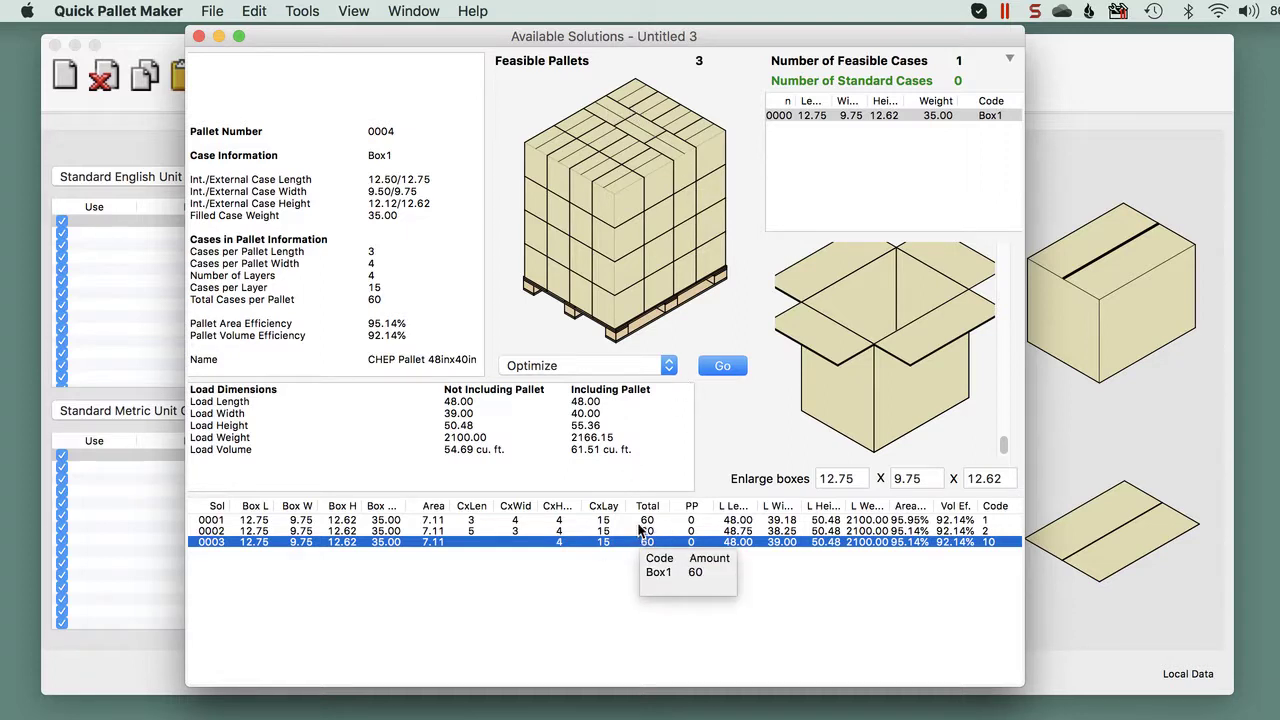
{"action": "left_click", "coordinate": [643, 520]}
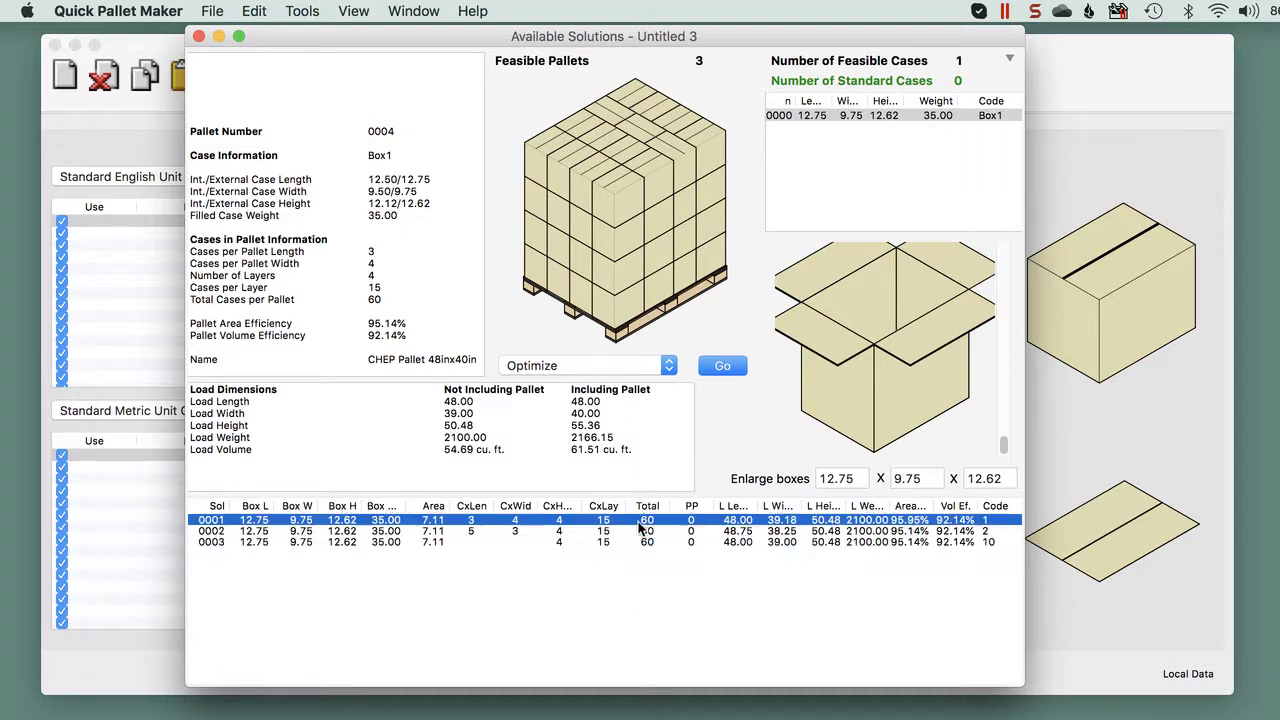
Step: Open the Detailed Report for the 60-case CHEP load, skipping the templates folder prompt
{"action": "left_click", "coordinate": [415, 10]}
{"action": "left_click", "coordinate": [432, 28]}
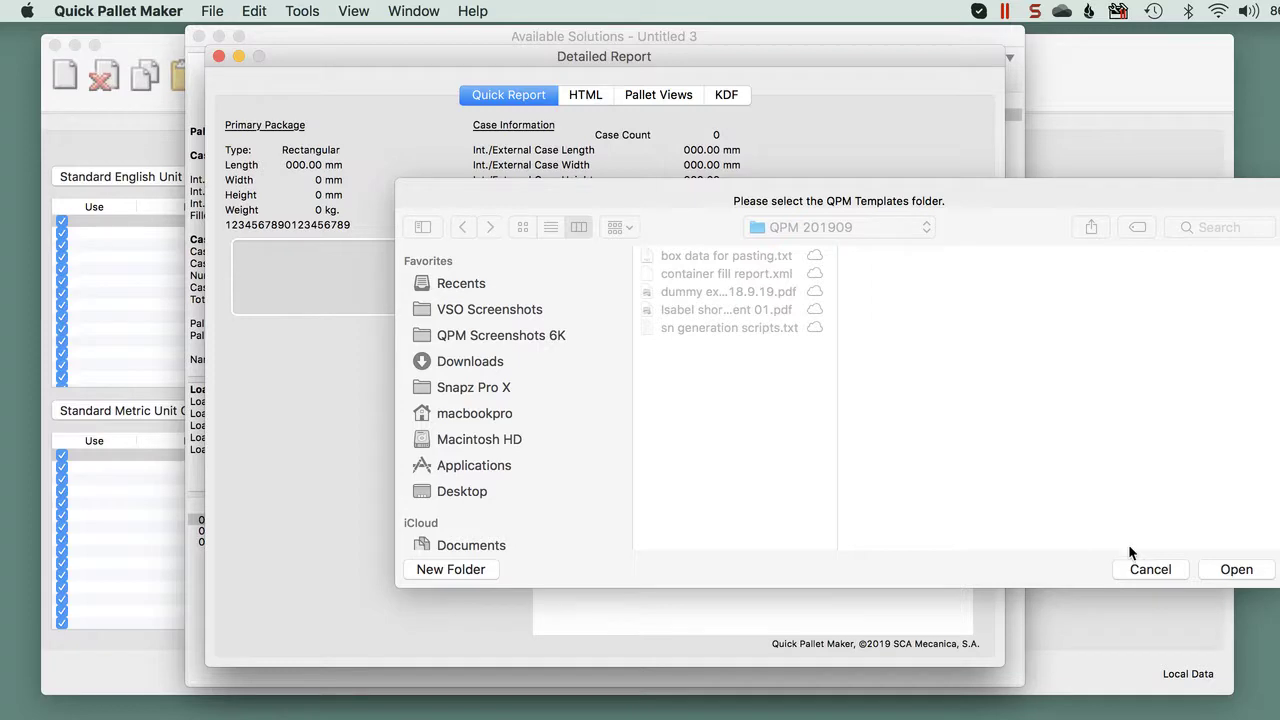
{"action": "left_click", "coordinate": [1147, 570]}
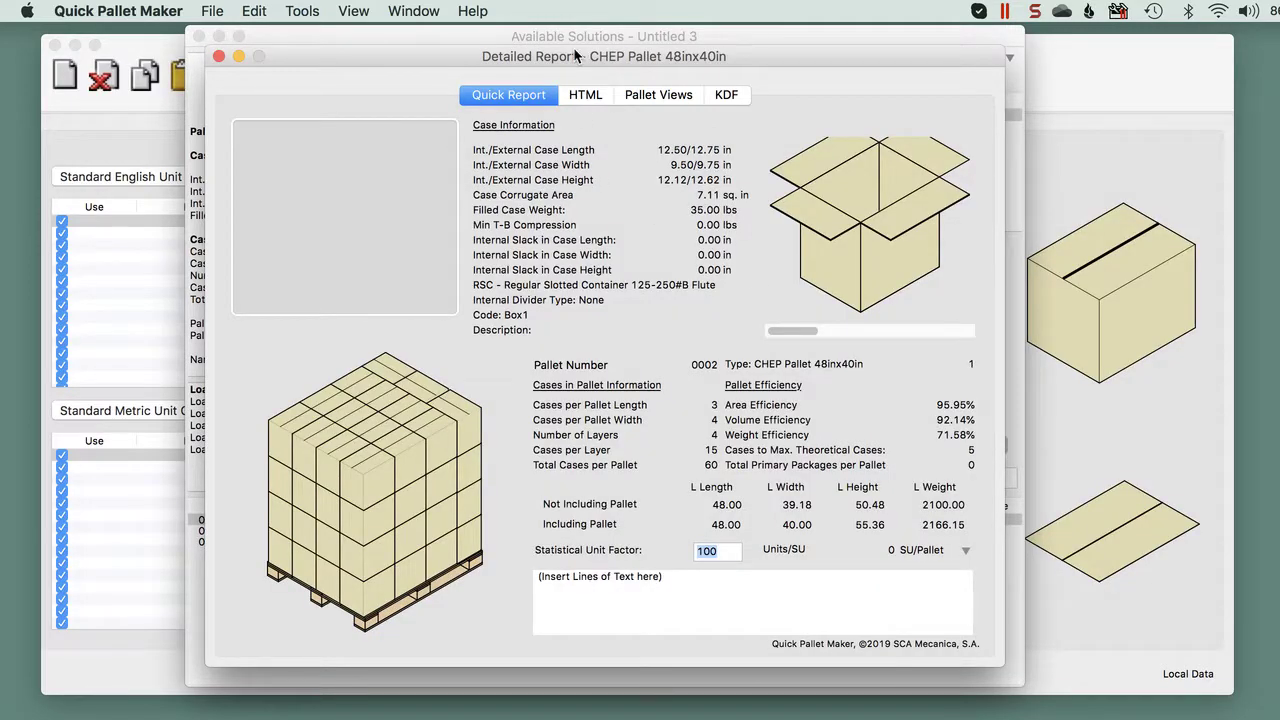
{"action": "left_click_drag", "start_coordinate": [575, 55], "coordinate": [494, 58]}
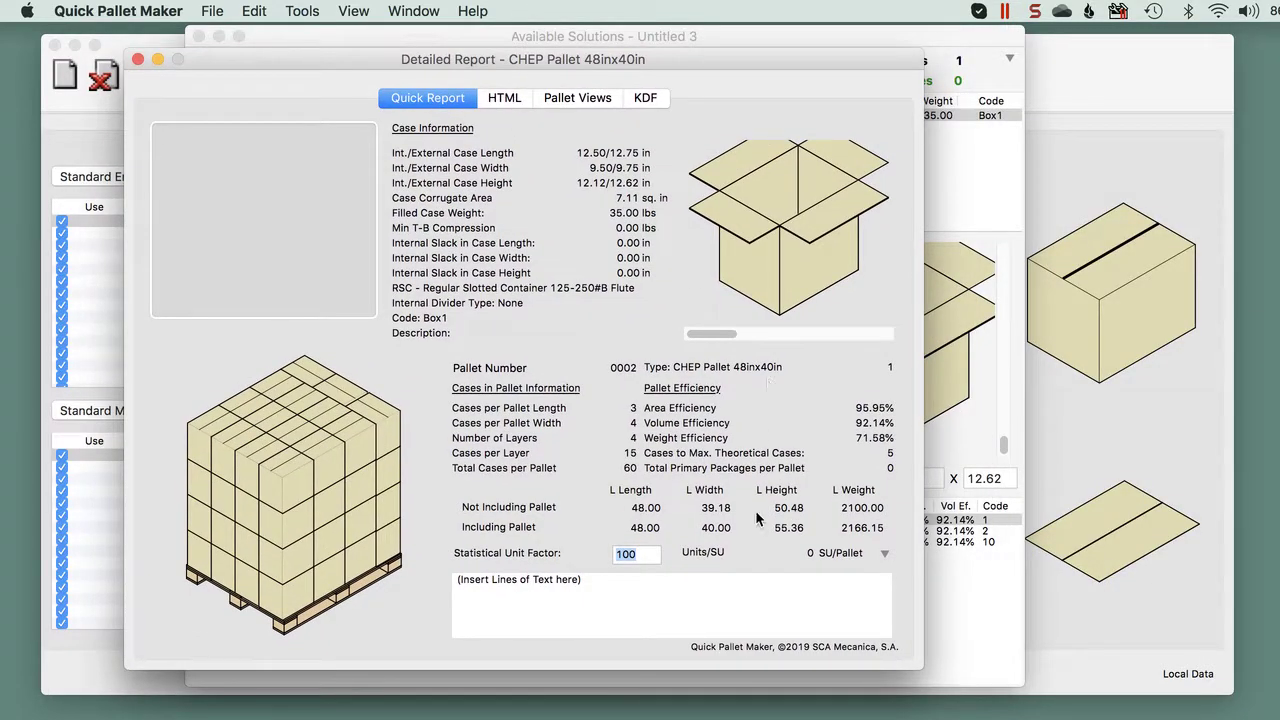